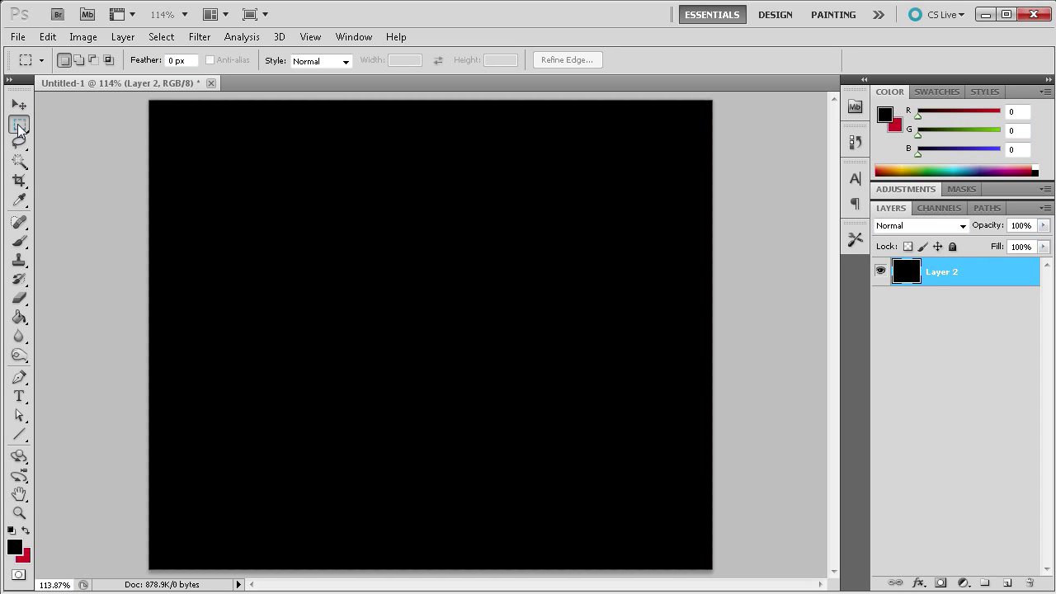
Show the marquee flyout listing Rectangular, Elliptical, Single Row and Single Column tools.
left_click(18, 125)
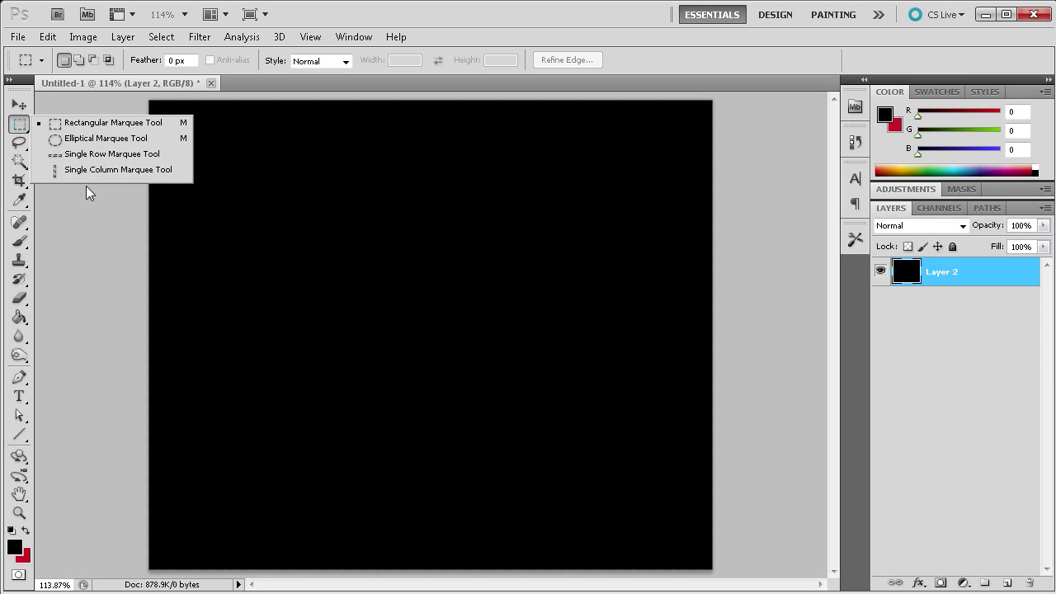
Draw a rectangular selection, try Fixed Ratio and Fixed Size (64 px), then revert to Normal and deselect.
left_click(126, 125)
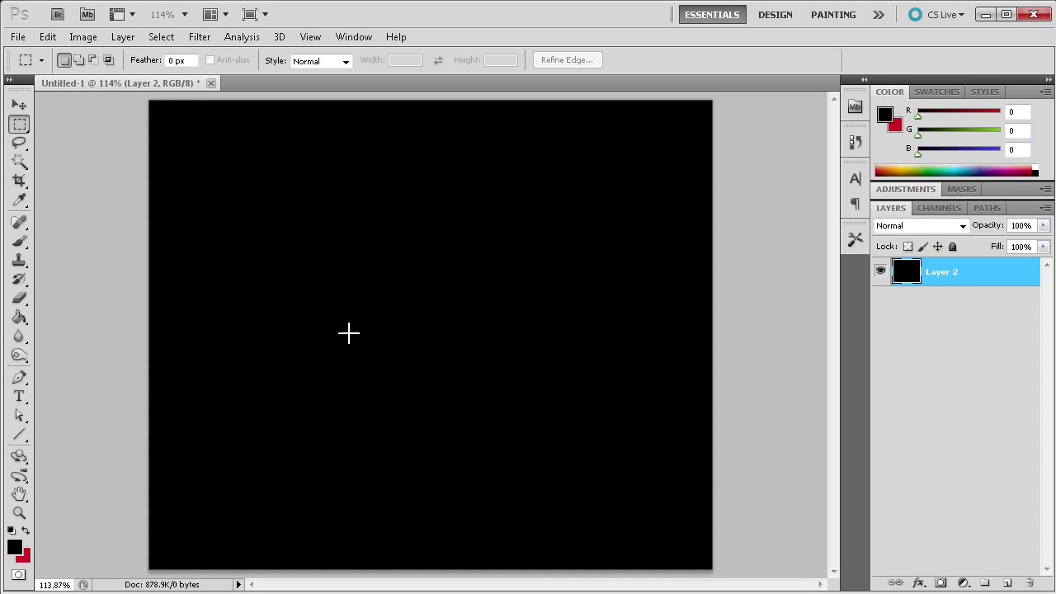
left_click_drag(302, 168, 623, 404)
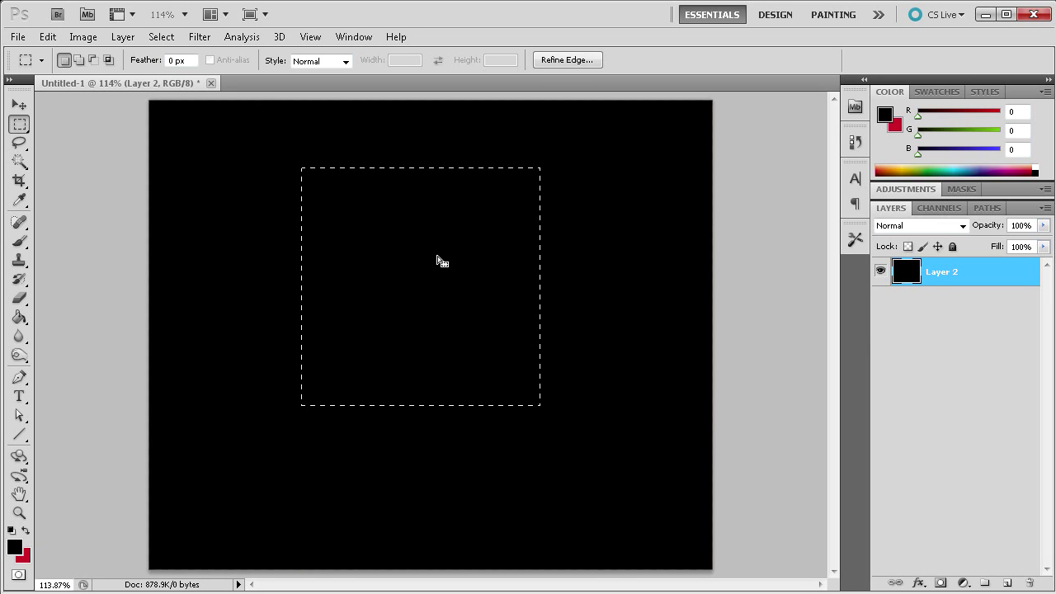
left_click(324, 62)
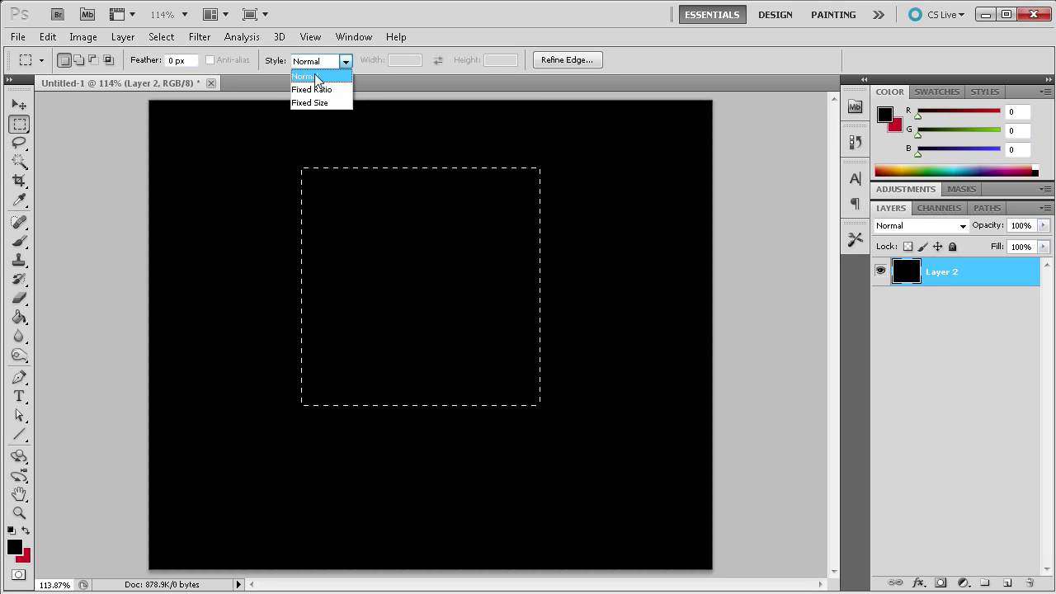
left_click(314, 89)
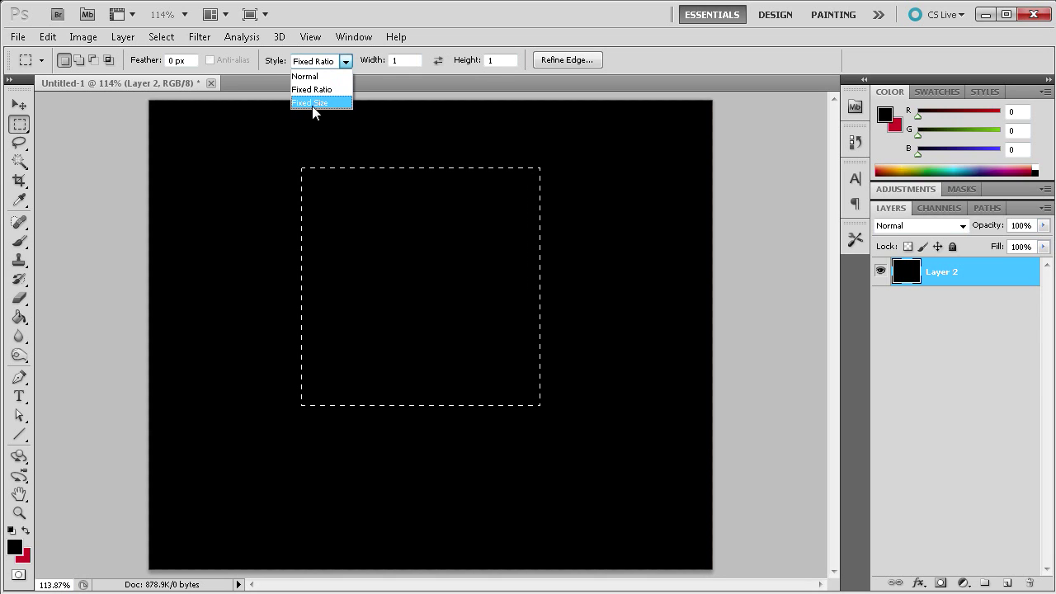
left_click(313, 101)
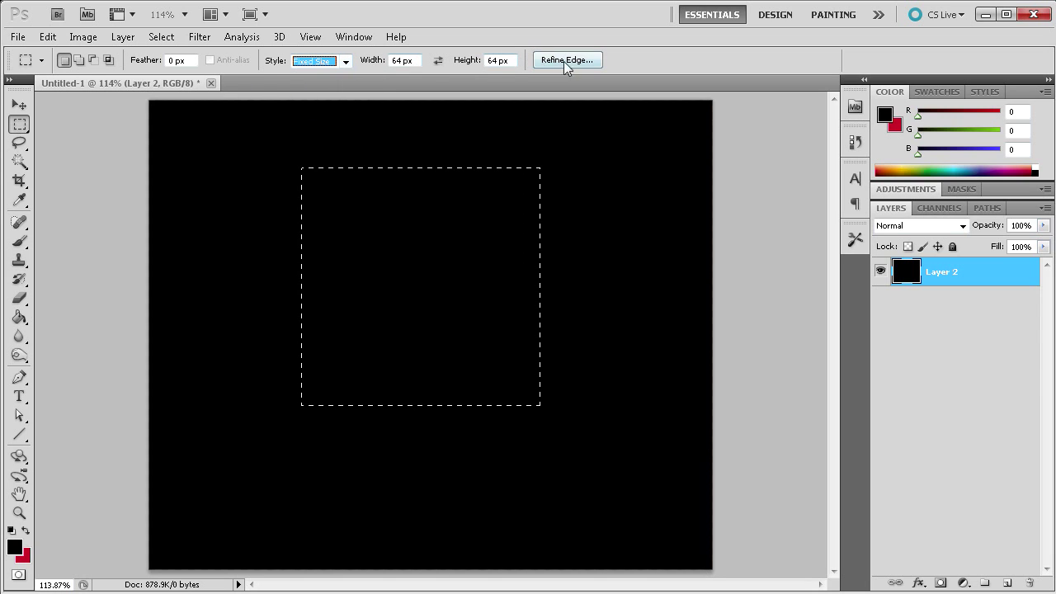
left_click(345, 64)
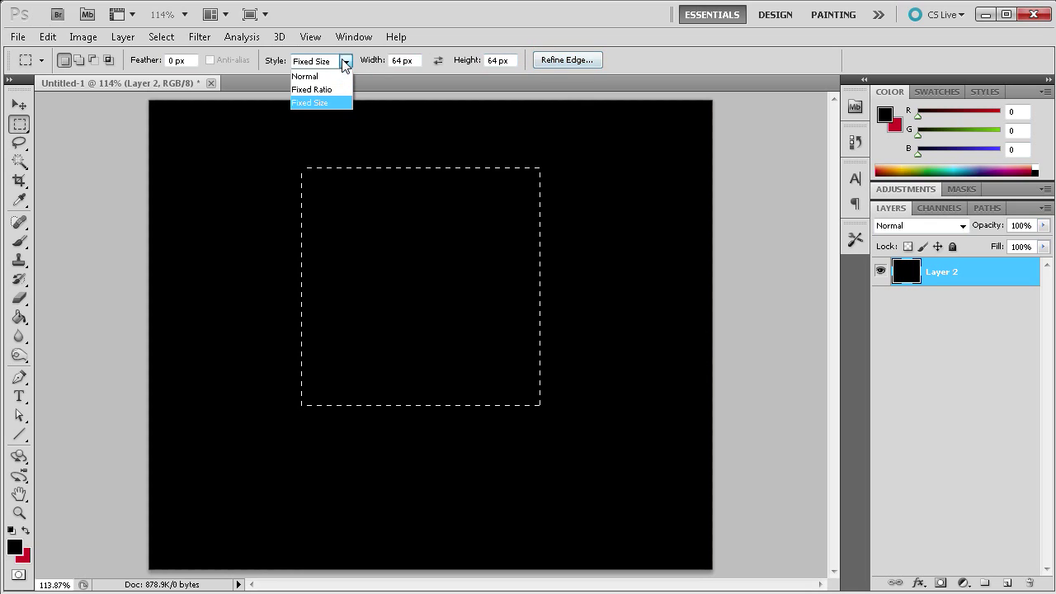
left_click(331, 76)
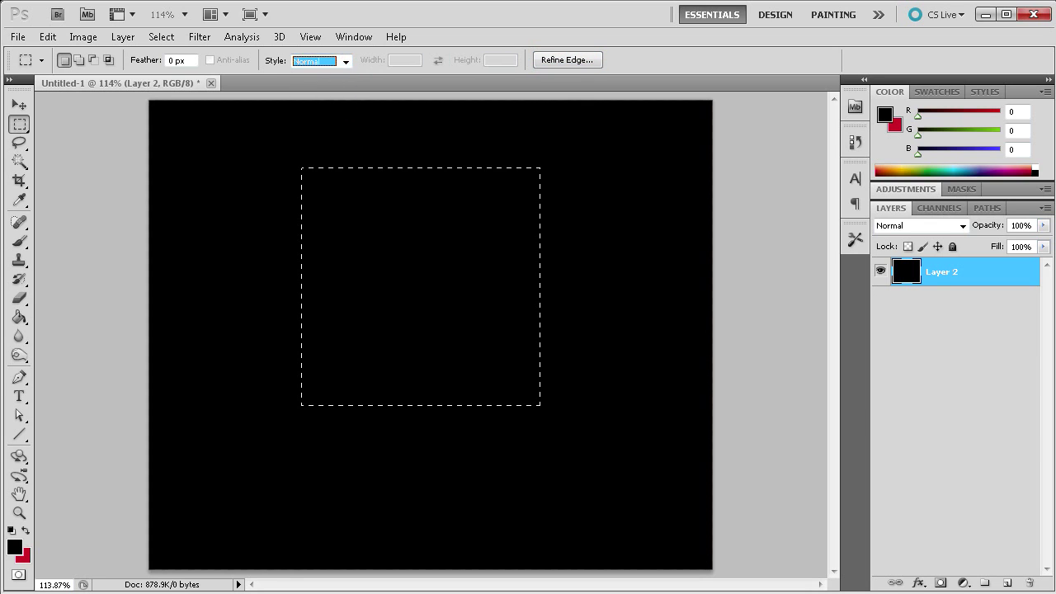
left_click(276, 195)
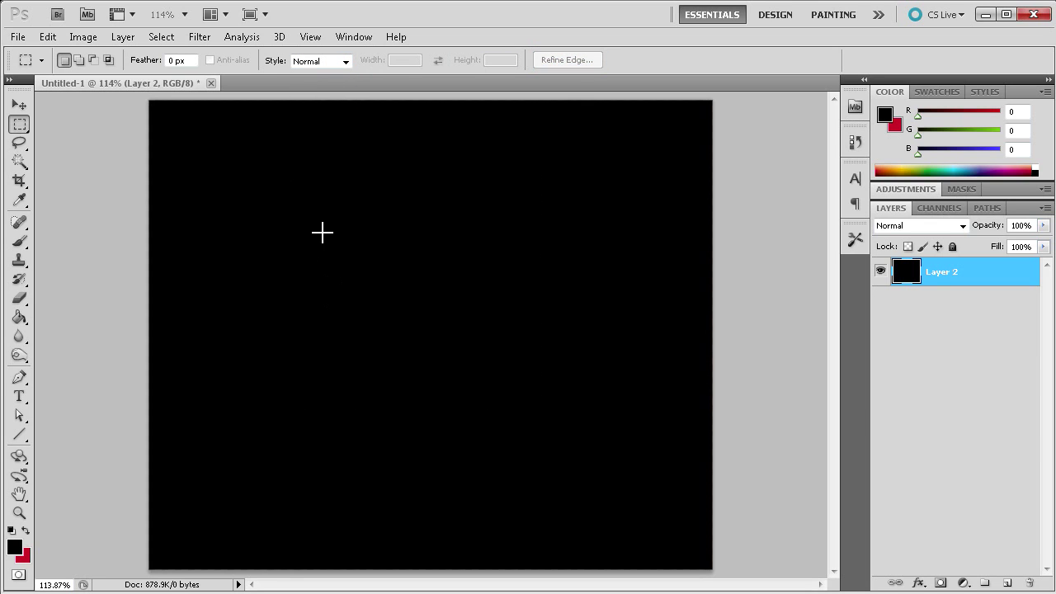
left_click_drag(341, 254, 603, 426)
mouse_move(540, 360)
left_mouse_down()
mouse_move(504, 329)
mouse_move(537, 380)
mouse_move(504, 396)
mouse_move(531, 374)
left_mouse_up()
left_click_drag(476, 399, 476, 393)
left_click_drag(395, 348, 411, 352)
left_click_drag(395, 363, 417, 336)
left_click_drag(408, 364, 498, 395)
key("ctrl+z")
left_click(504, 392)
left_click_drag(528, 398, 483, 352)
key("ctrl+z")
left_click_drag(394, 302, 420, 305)
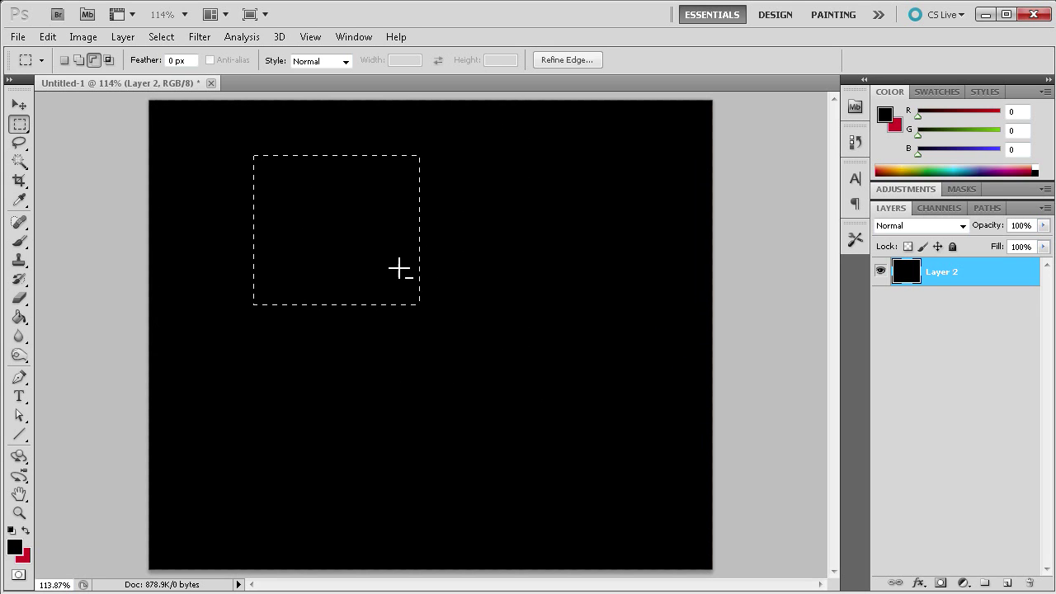
left_click(481, 401)
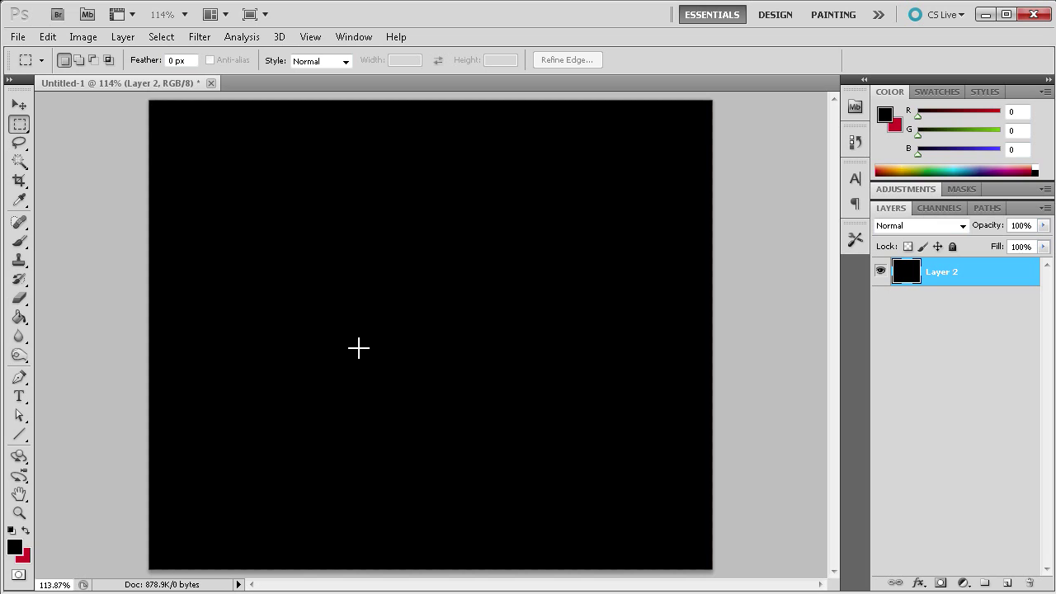
Add an overlapping second rectangle with Shift and subtract a top-left notch with Alt.
left_click_drag(461, 343, 506, 372)
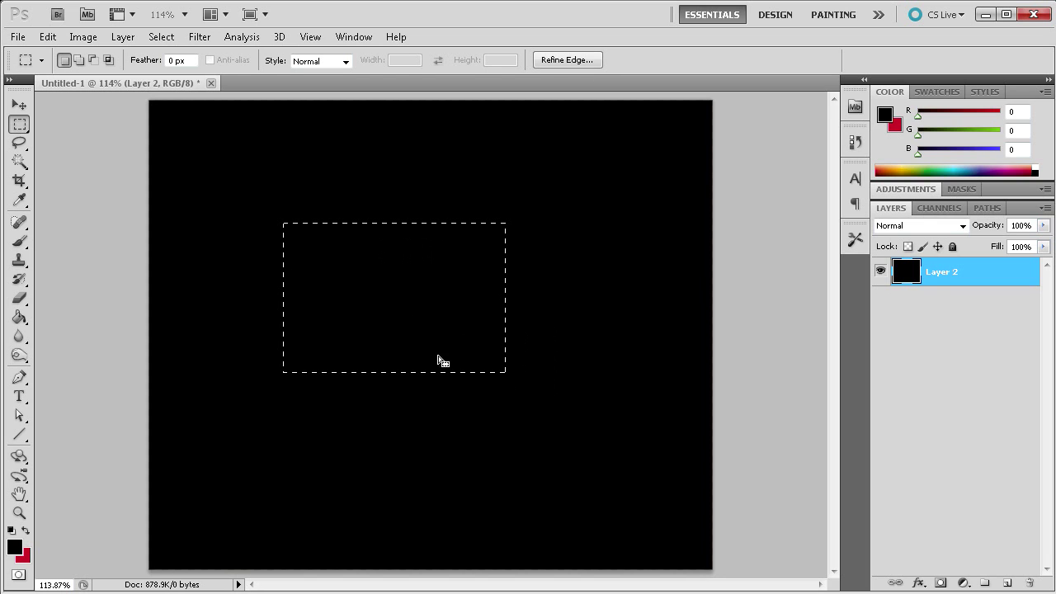
key("shift")
left_click_drag(586, 445, 407, 310)
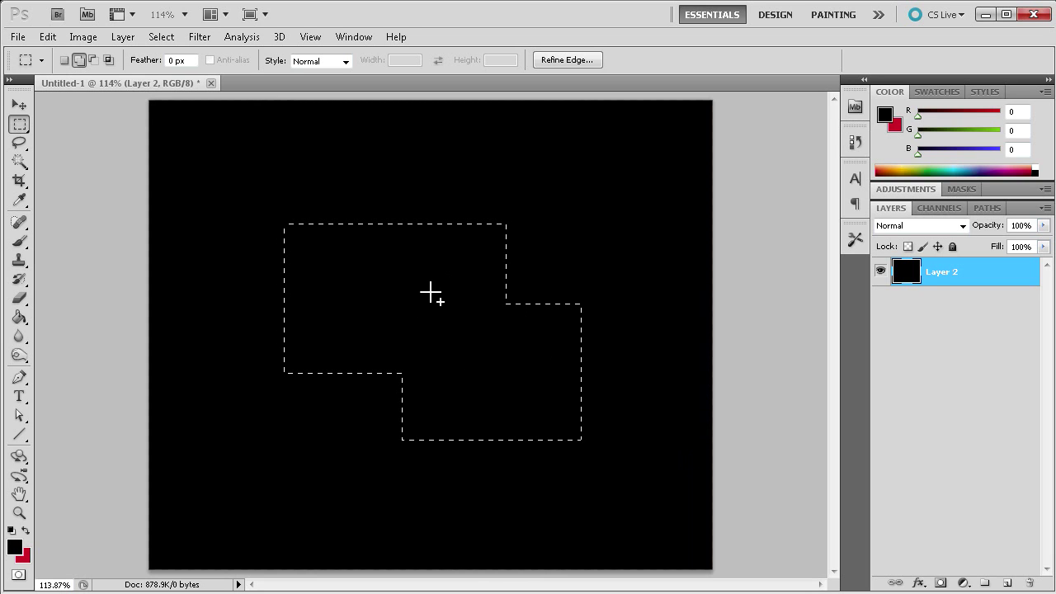
key("alt")
left_click_drag(251, 137, 357, 302)
right_click(404, 244)
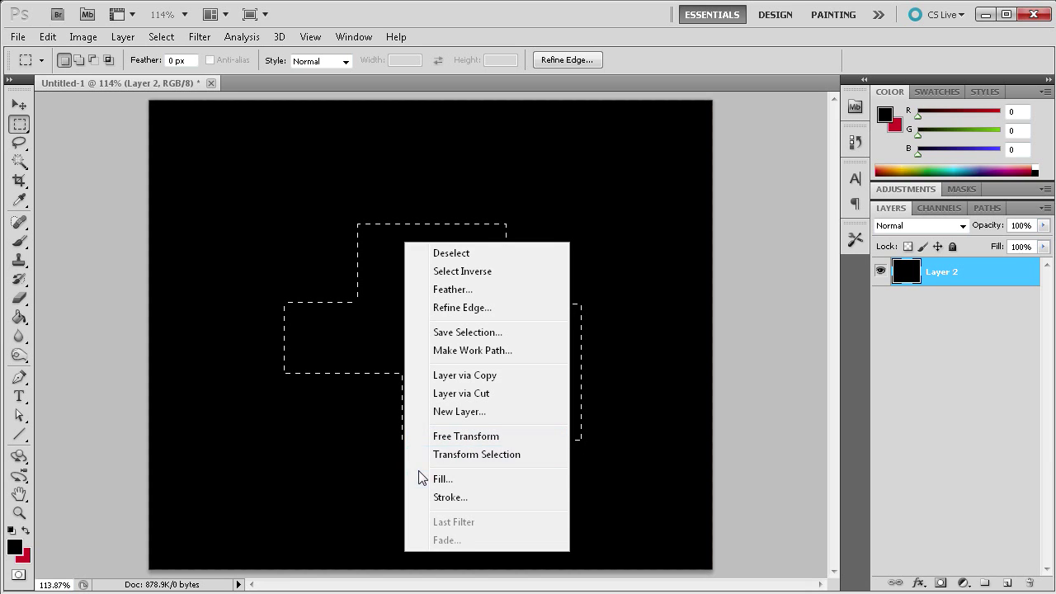
left_click(446, 445)
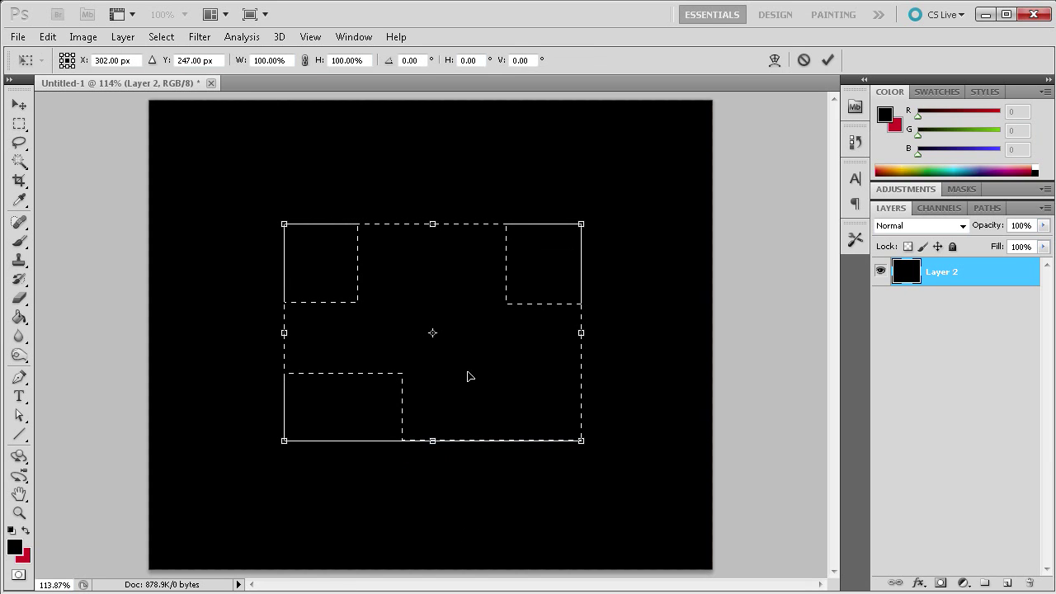
left_click_drag(584, 444, 476, 365)
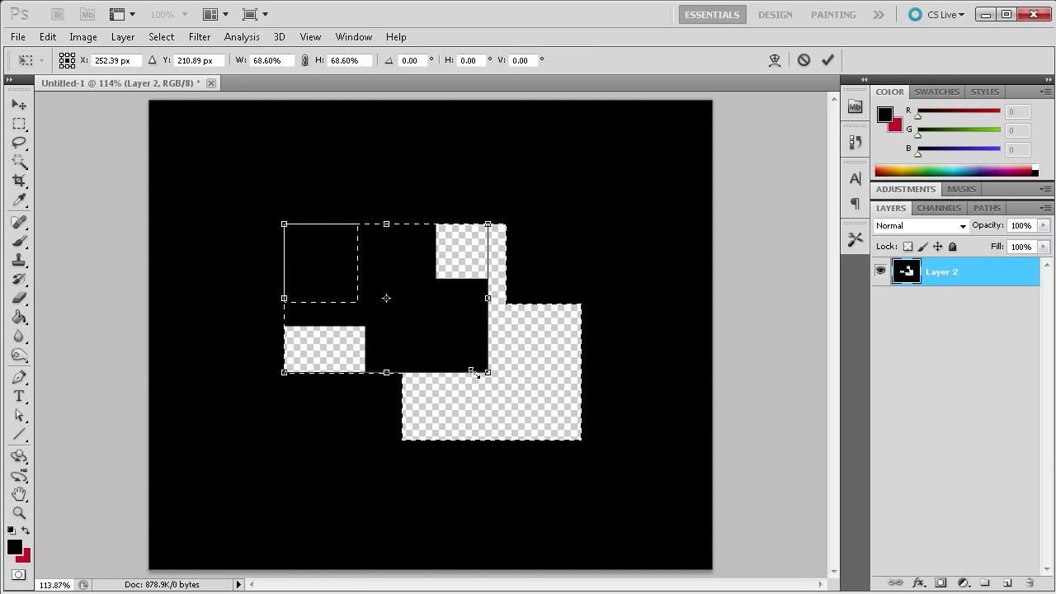
left_click_drag(417, 328, 494, 374)
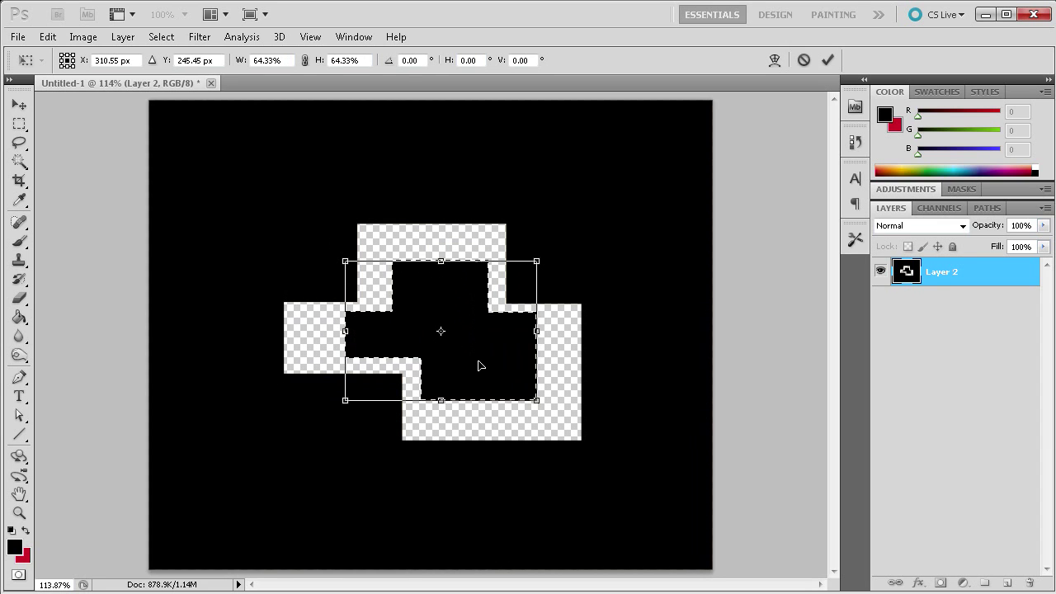
left_click(801, 61)
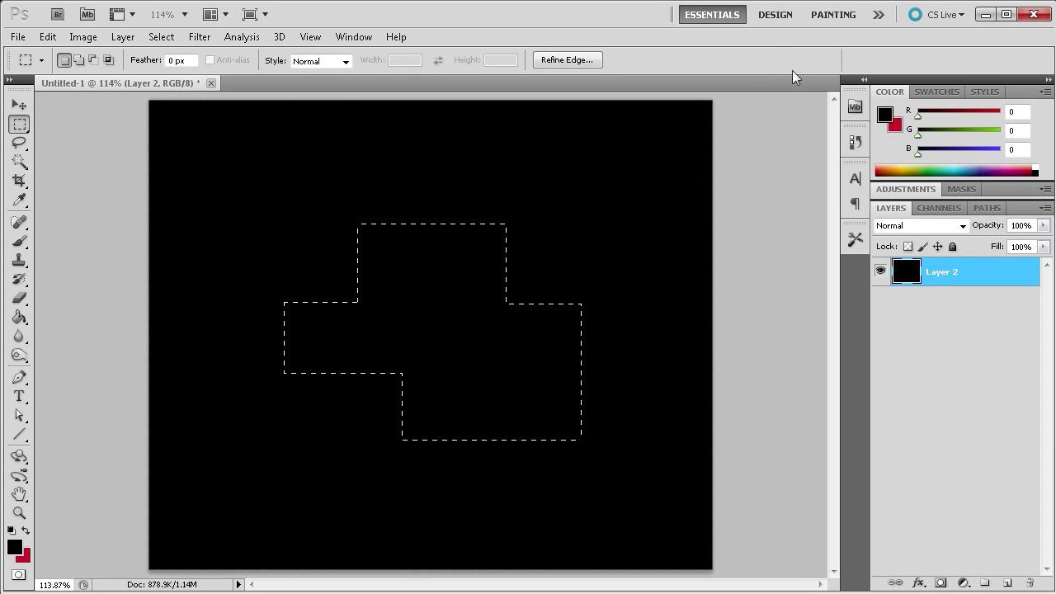
Enlarge the stepped selection outline with Transform Selection.
right_click(479, 293)
right_click(423, 254)
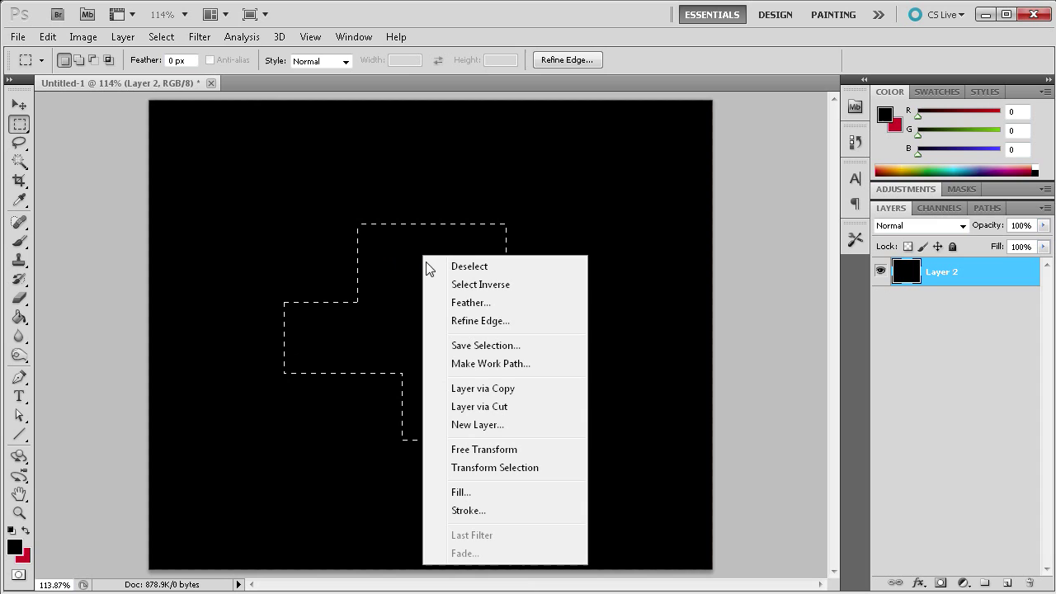
left_click(488, 474)
left_click_drag(581, 441, 672, 506)
left_click_drag(284, 223, 197, 144)
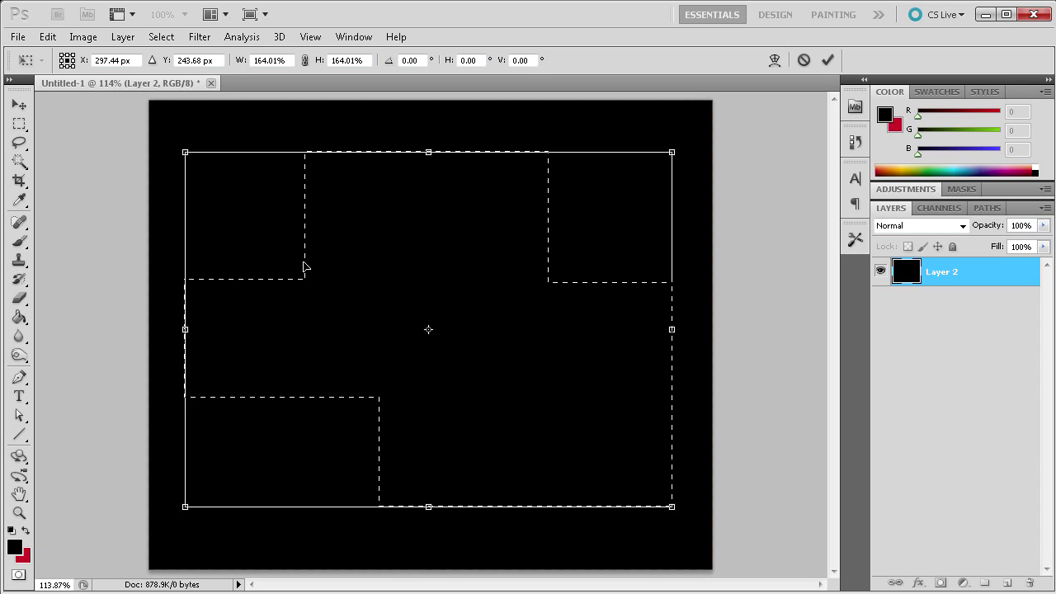
Skew the selection outline sideways by a corner, then cancel the transform.
right_click(381, 245)
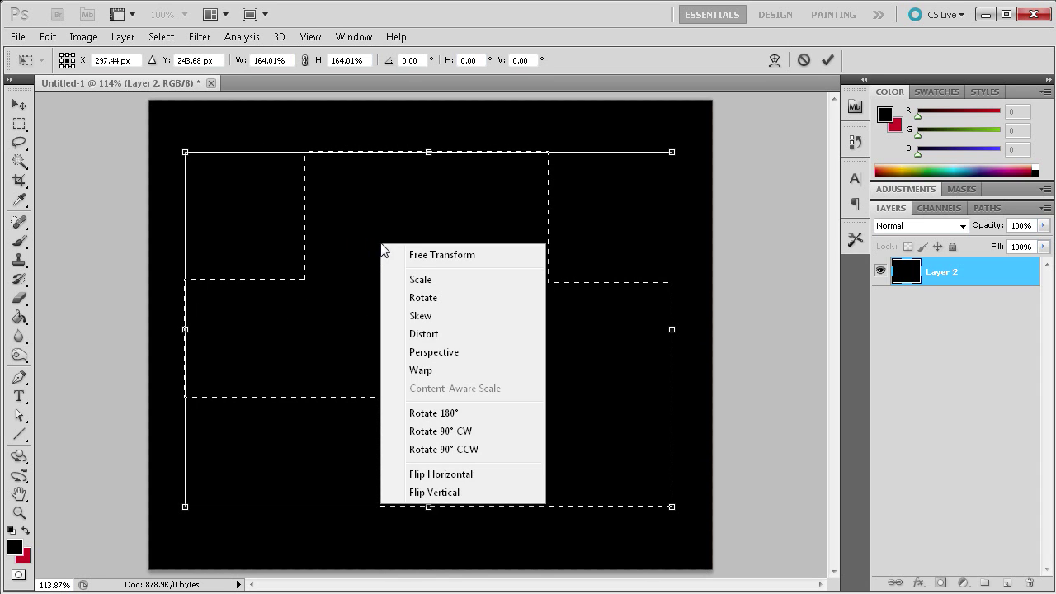
left_click(434, 316)
left_click_drag(671, 506, 412, 419)
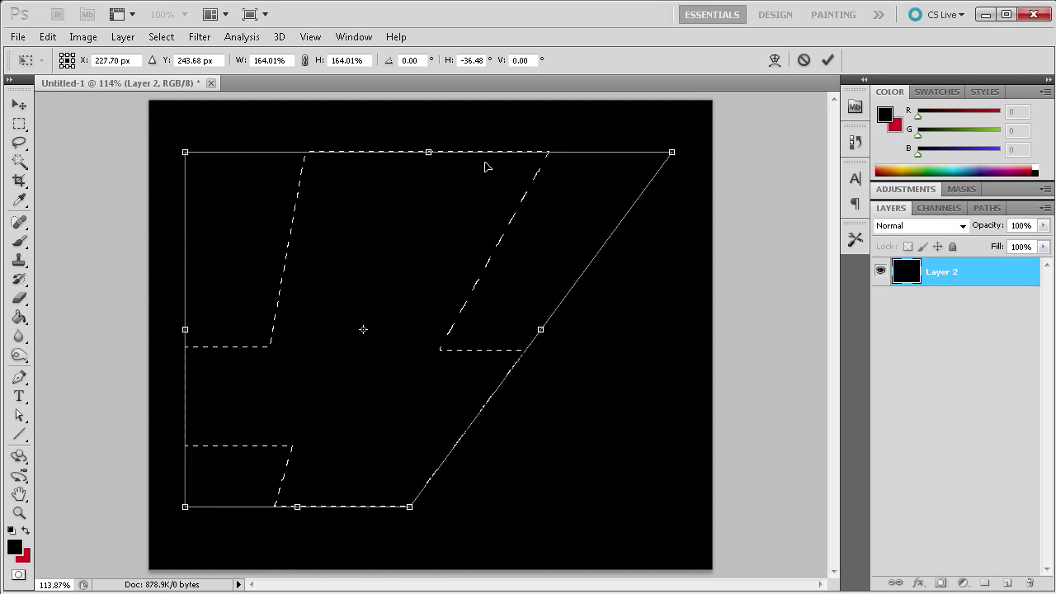
left_click(807, 60)
Deselect, switch to the Elliptical Marquee, then draw and clear an elliptical selection.
left_click(179, 170)
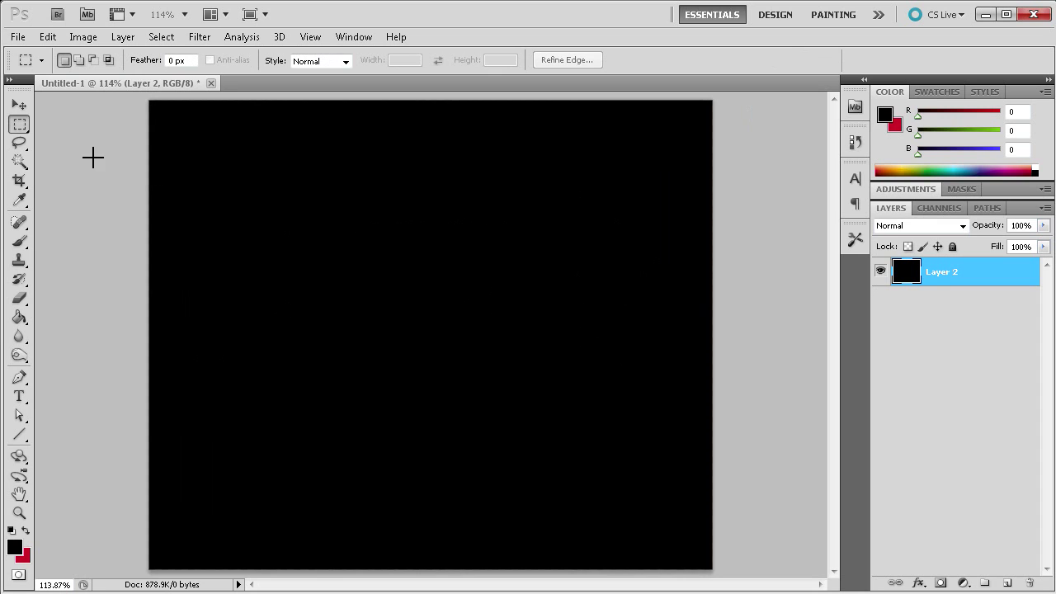
left_click_drag(20, 126, 86, 141)
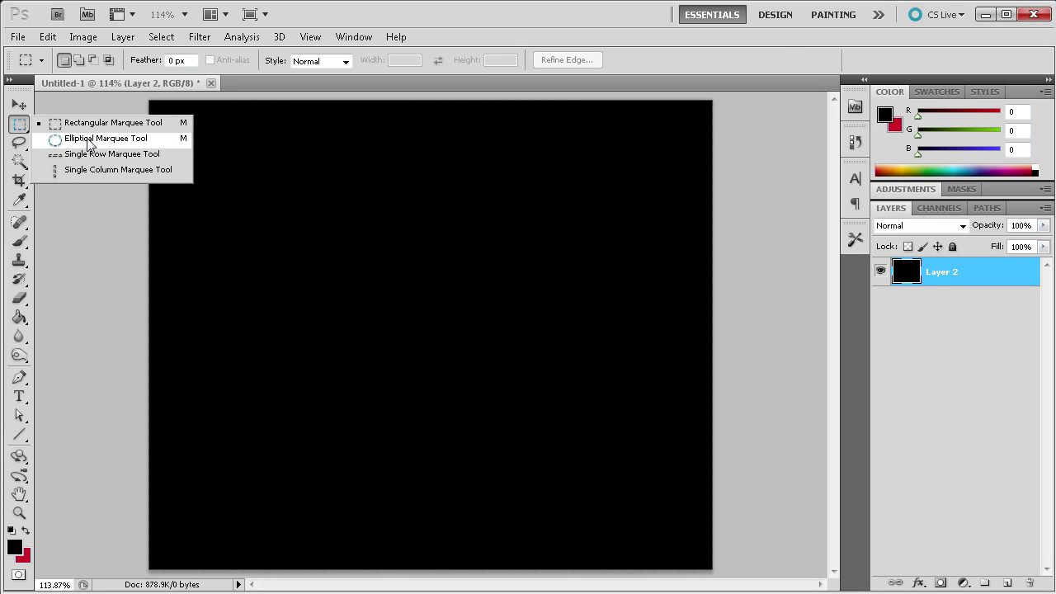
left_click(88, 140)
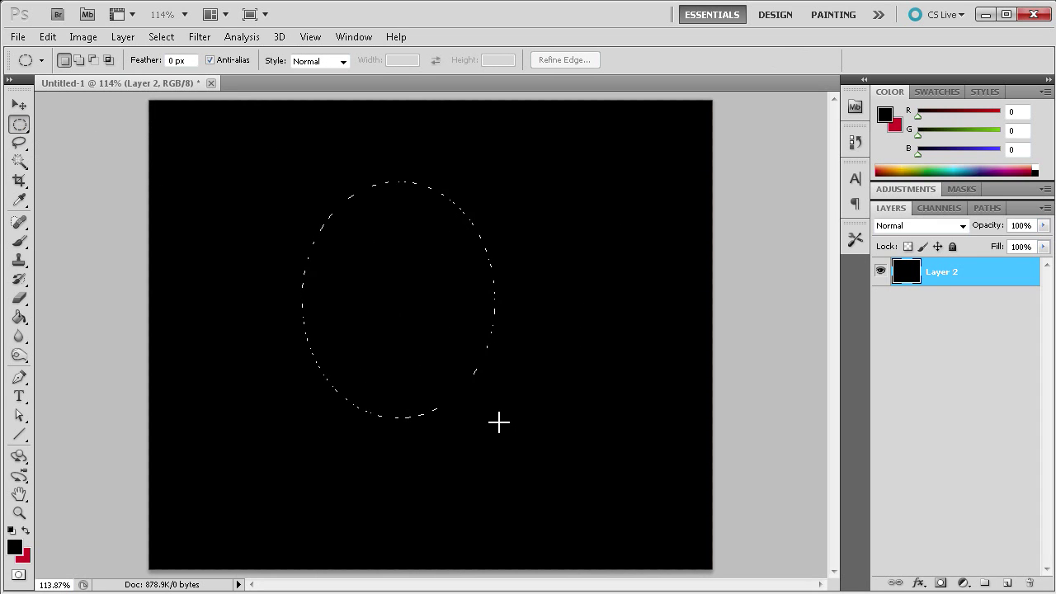
left_click_drag(493, 417, 307, 178)
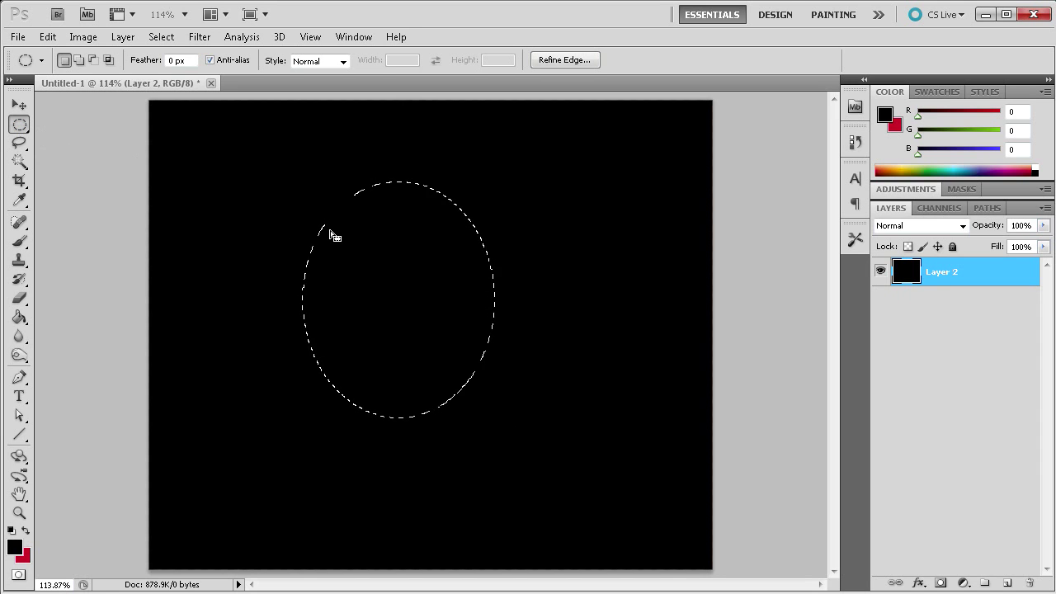
left_click(311, 193)
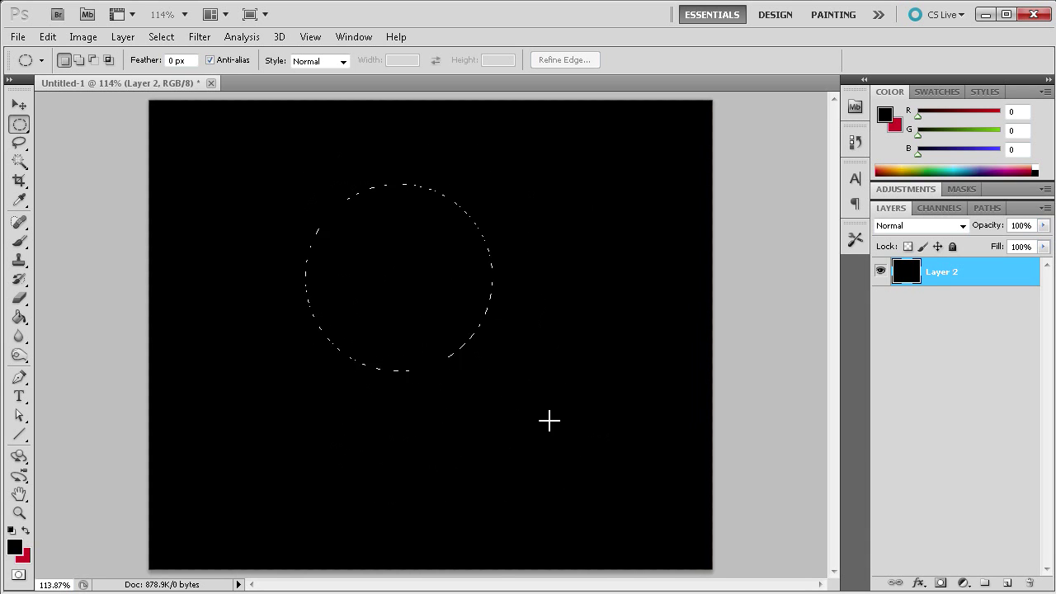
Draw a circular selection, view and dismiss its shortcut menu, then deselect it.
left_click_drag(550, 421, 595, 440)
left_click_drag(564, 381, 563, 382)
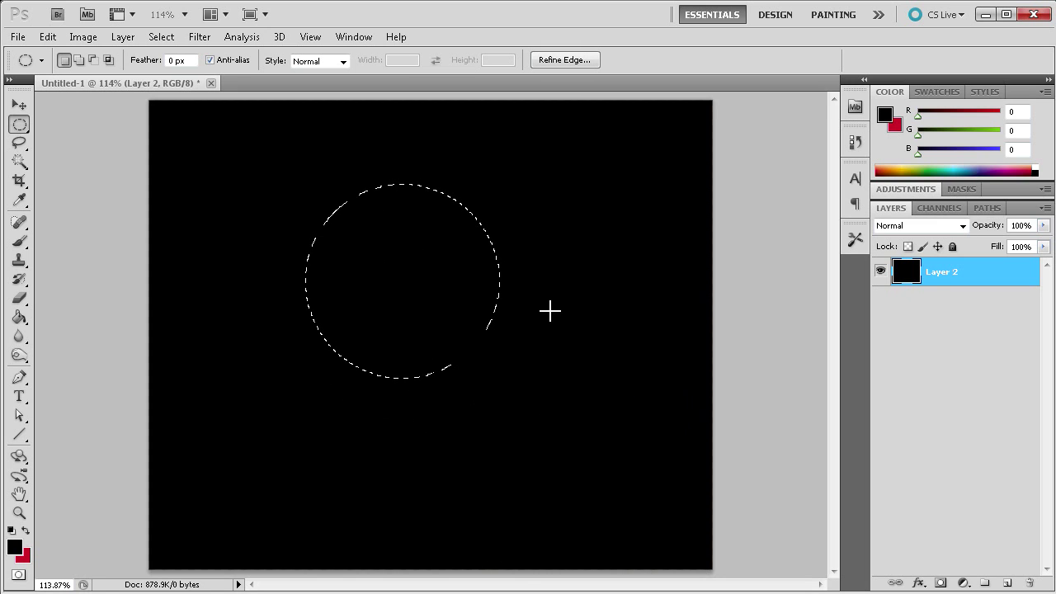
right_click(388, 221)
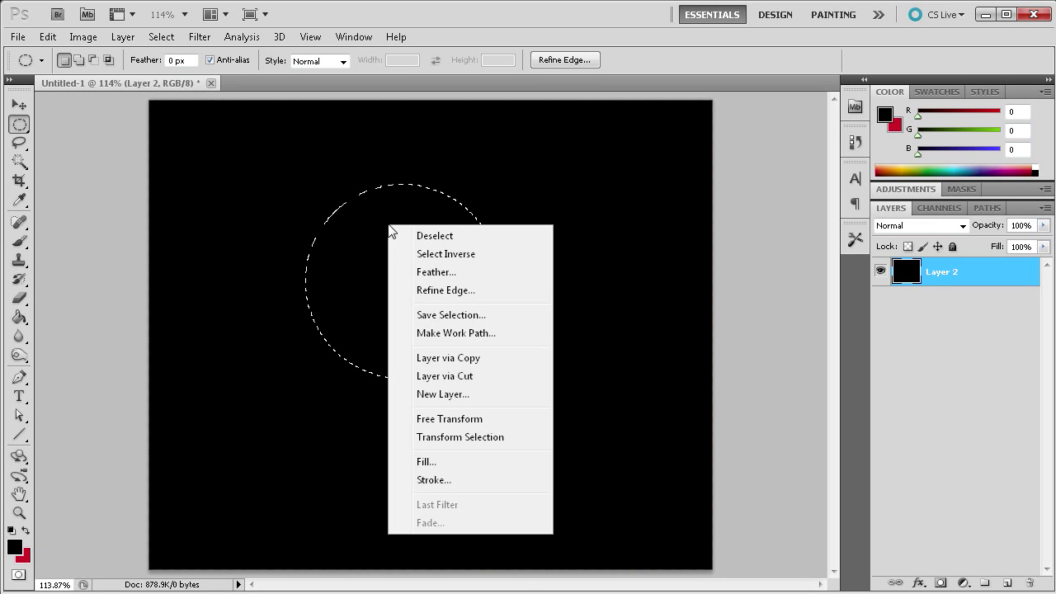
key("Escape")
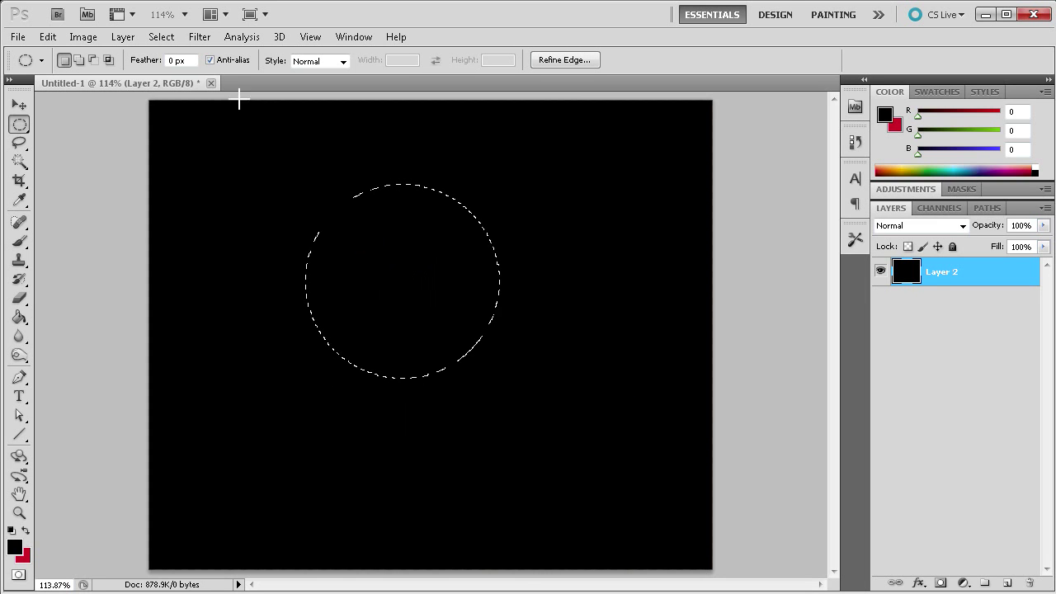
right_click(367, 226)
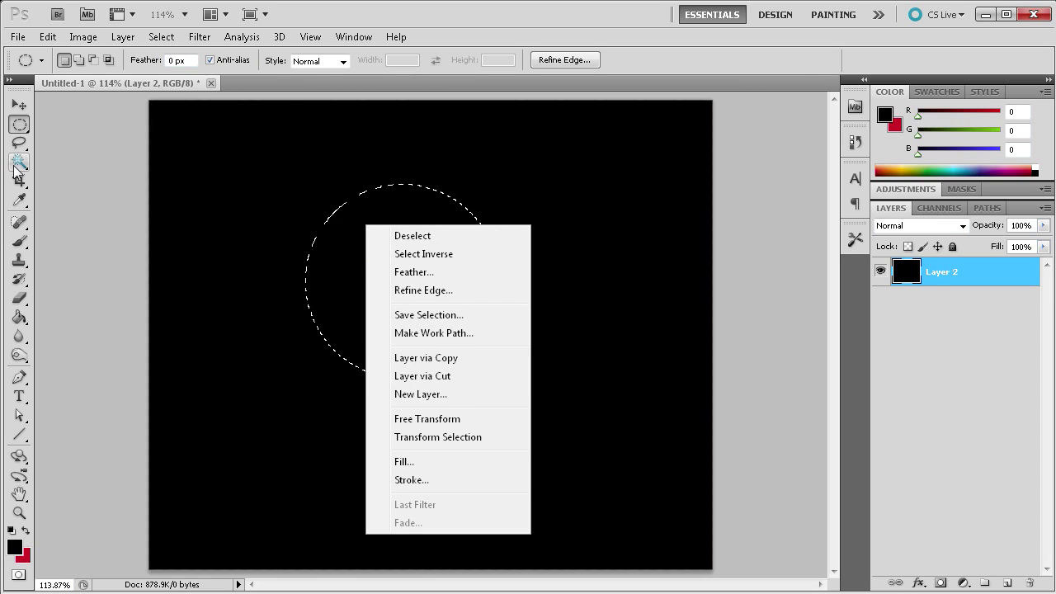
left_click(17, 129)
right_click(17, 127)
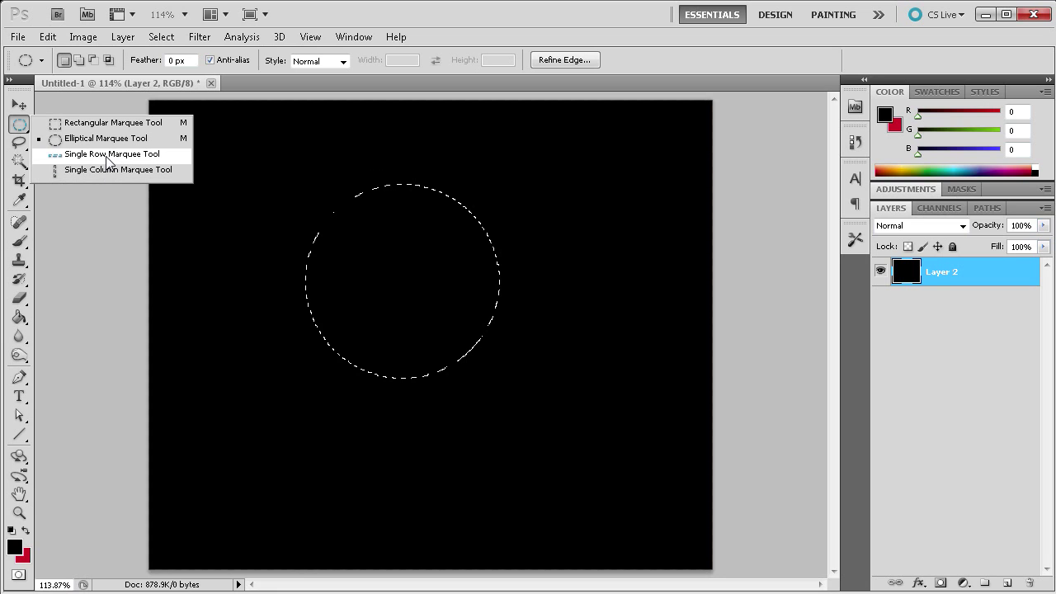
left_click(264, 273)
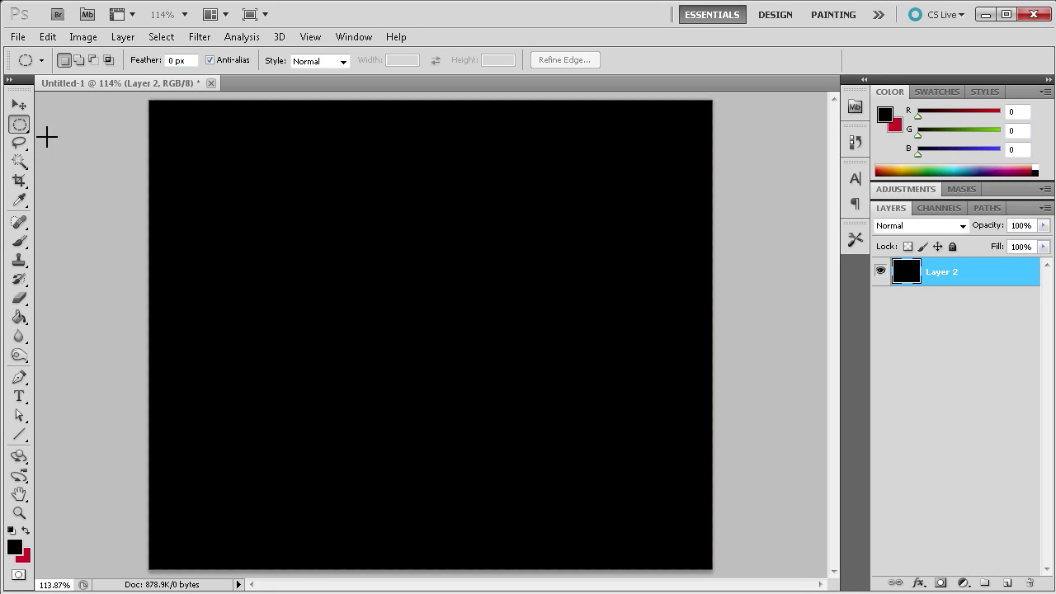
Switch to Single Row Marquee and place a one-pixel row selection partway down the canvas.
right_click(22, 130)
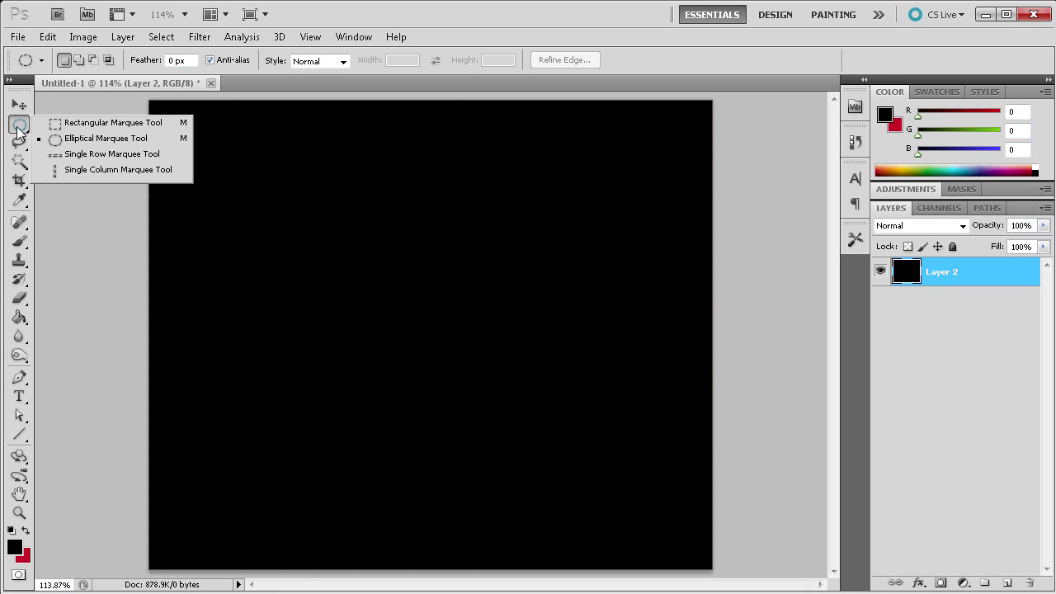
left_click(74, 158)
left_click(368, 191)
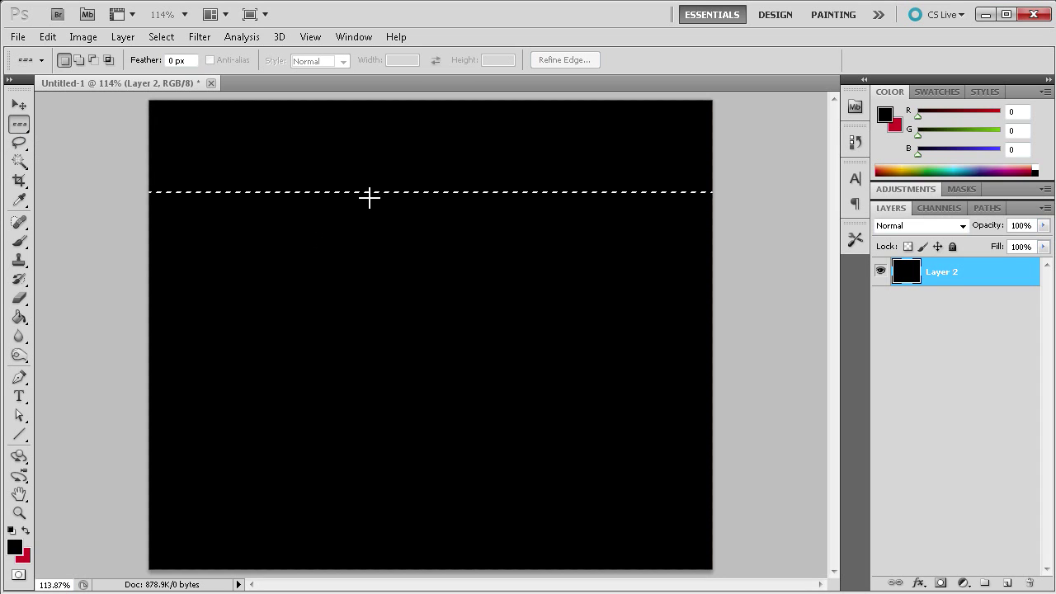
left_click(390, 263)
left_click_drag(393, 281, 415, 304)
right_click(421, 310)
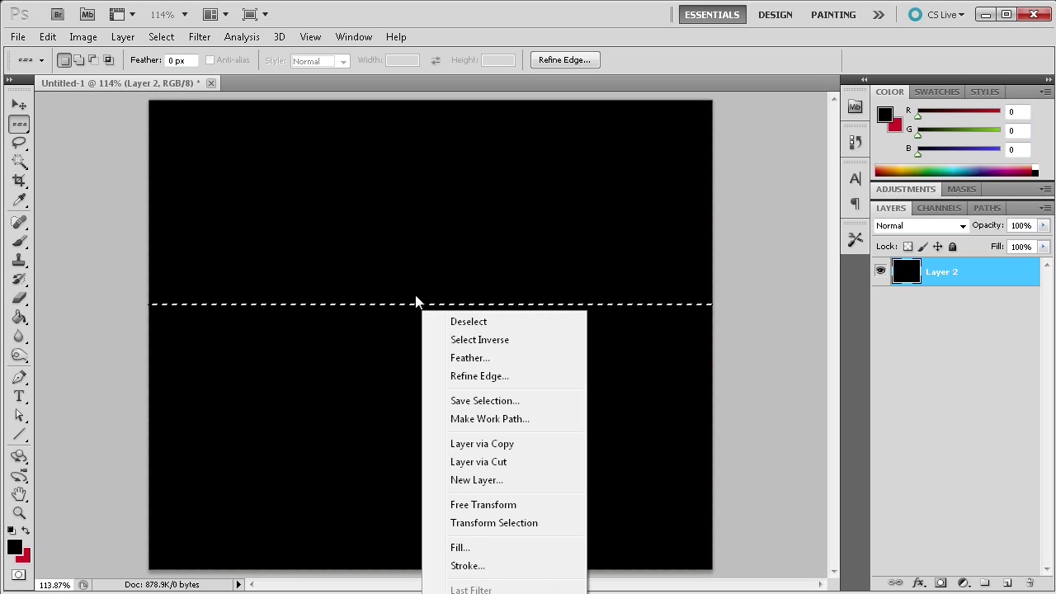
Cut the selected row to a new Layer 3 with Layer via Cut, then hide Layer 3.
left_click(491, 464)
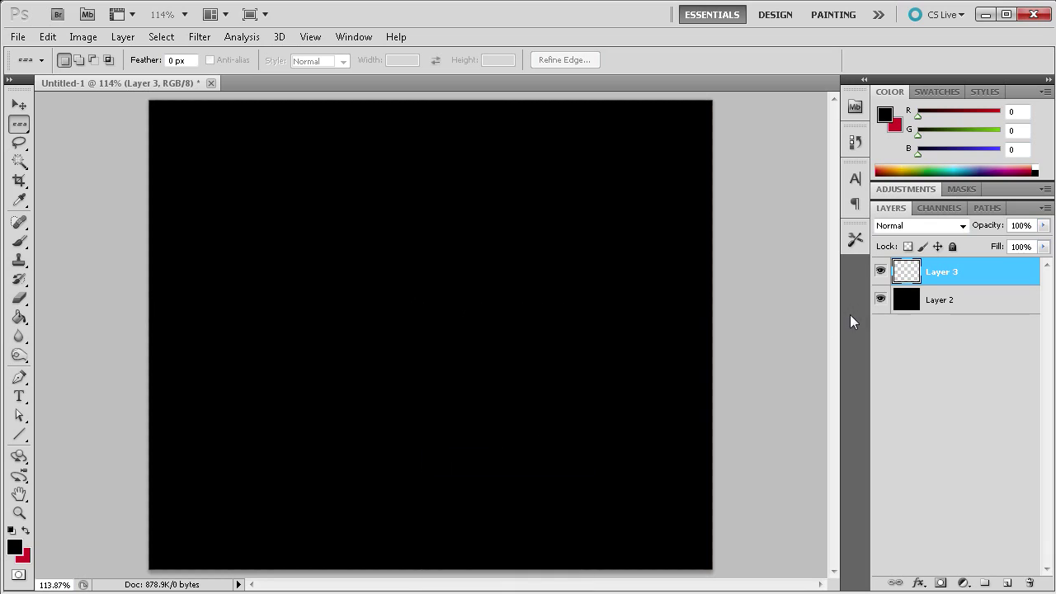
left_click(880, 274)
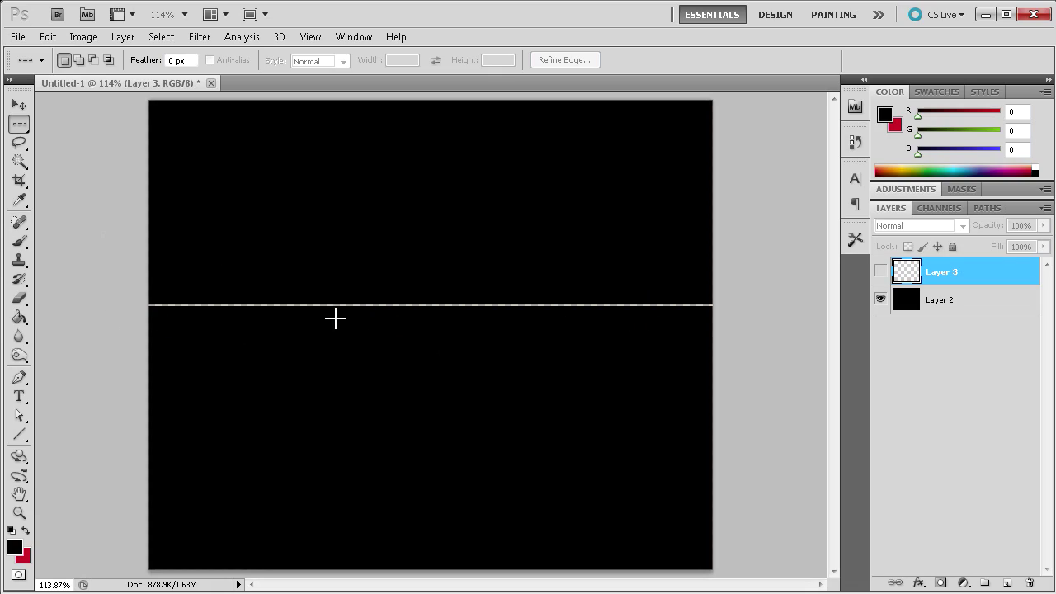
scroll(424, 306, "up", 6)
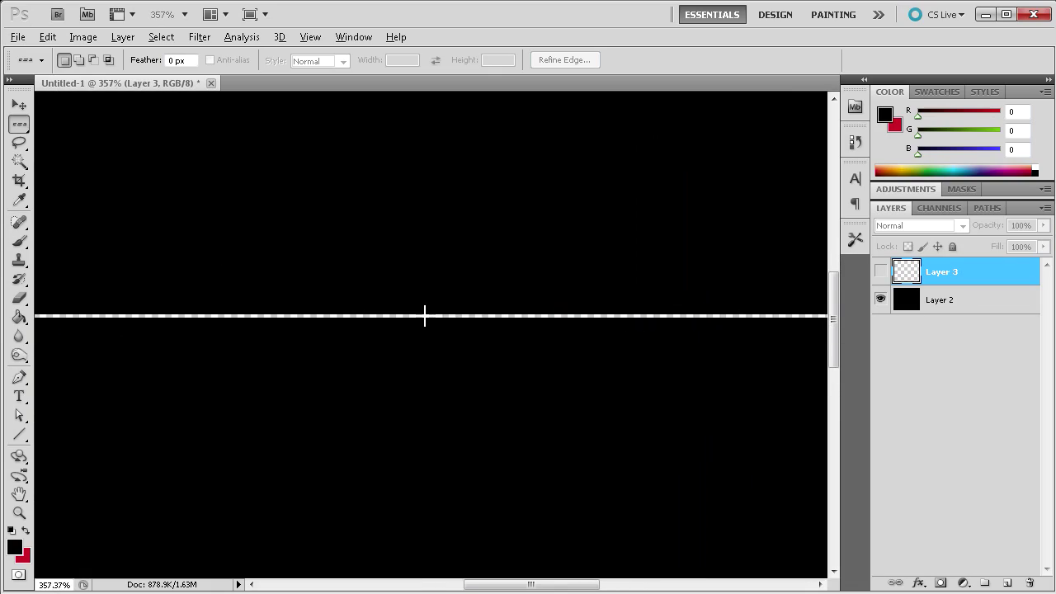
Zoom to 3200% on the transparent row, select the black row below it, then zoom out.
scroll(422, 316, "up", 4)
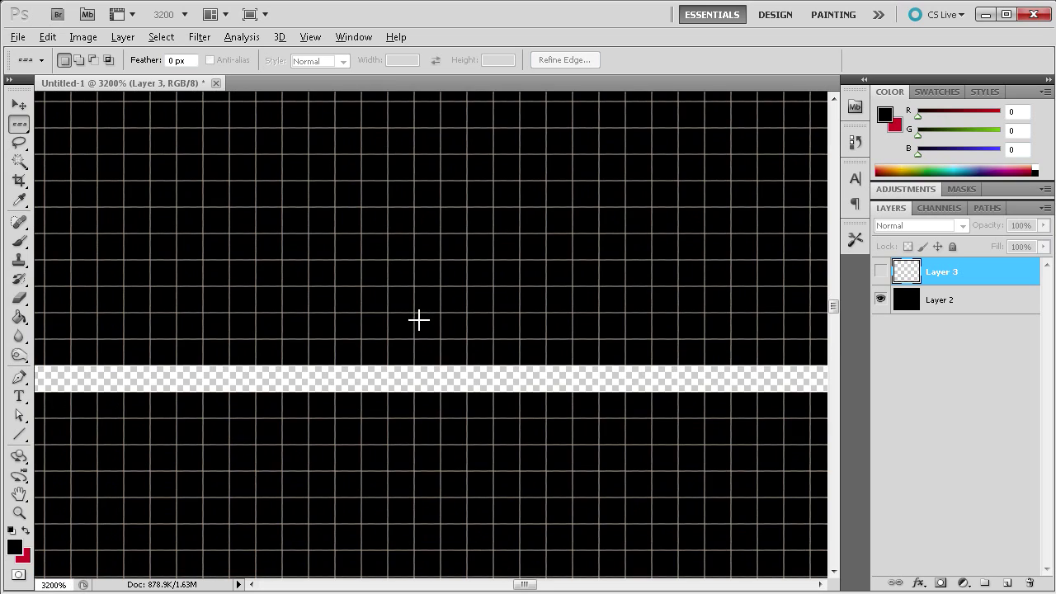
key("alt")
key("alt")
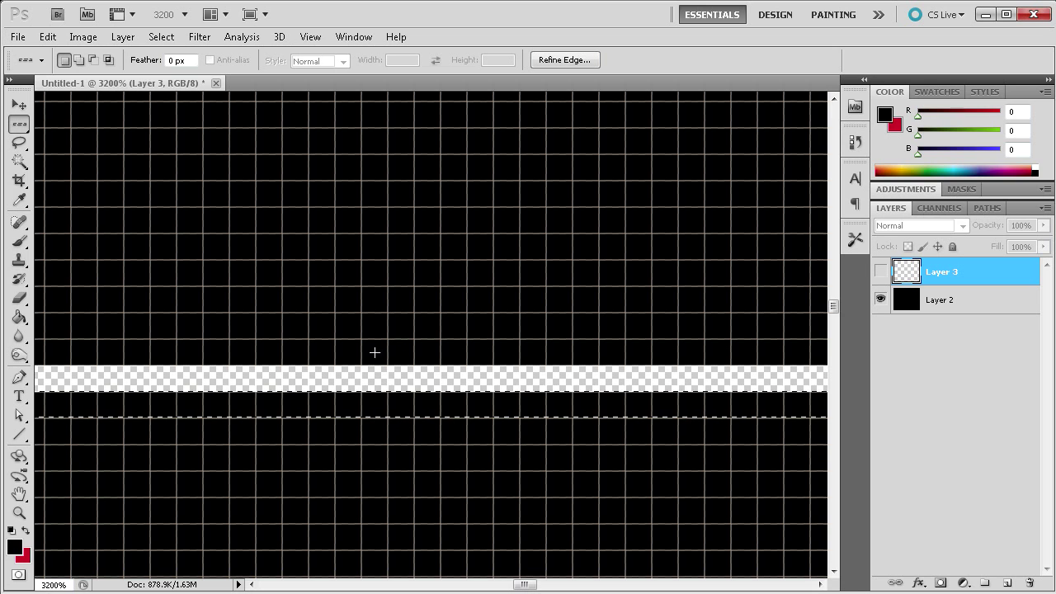
left_click(394, 373)
left_click(538, 437)
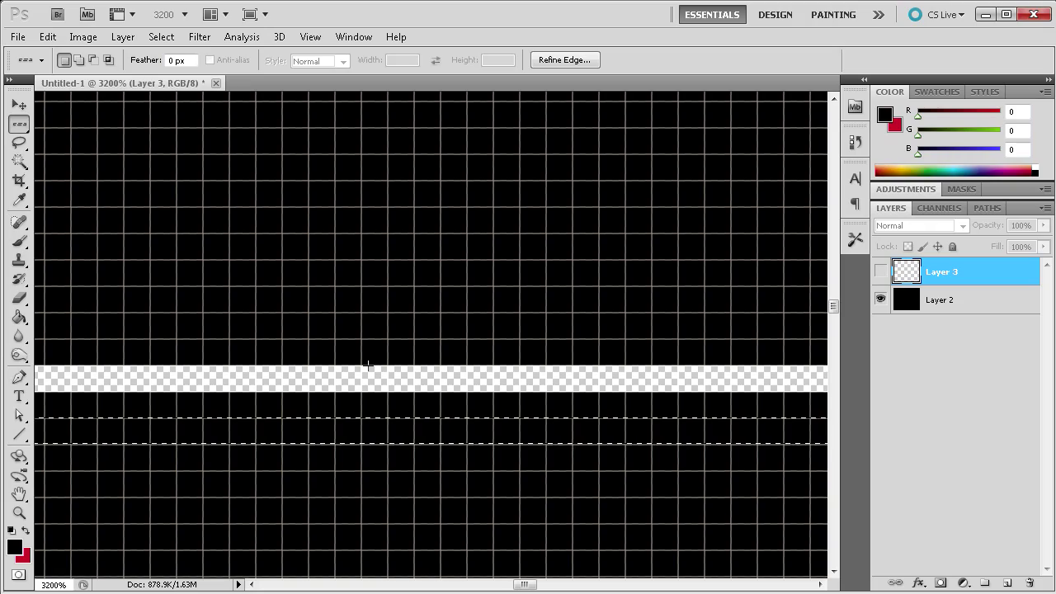
scroll(368, 364, "down", 5)
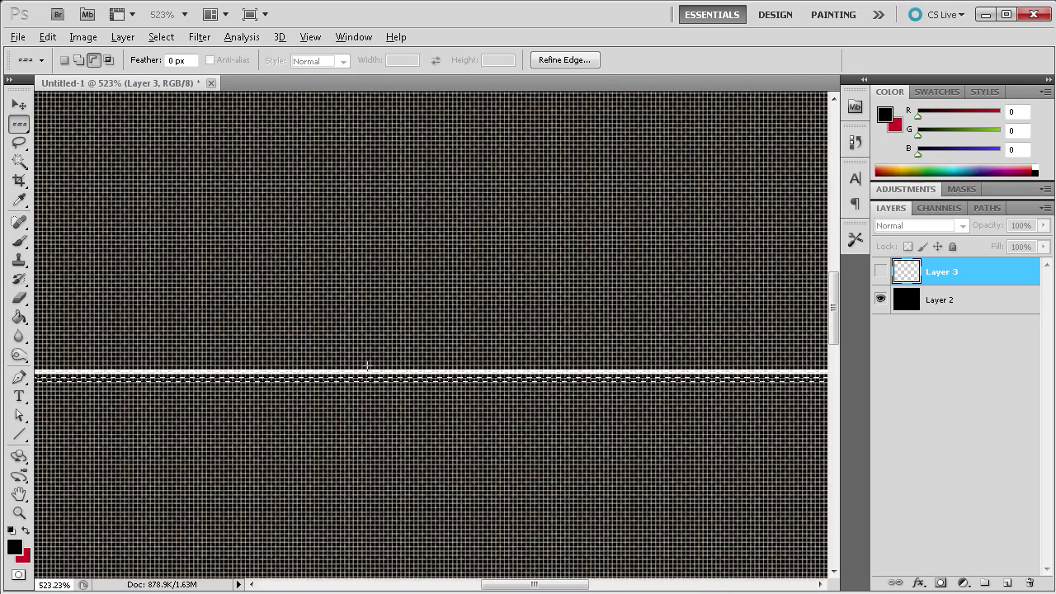
scroll(368, 365, "up", 5)
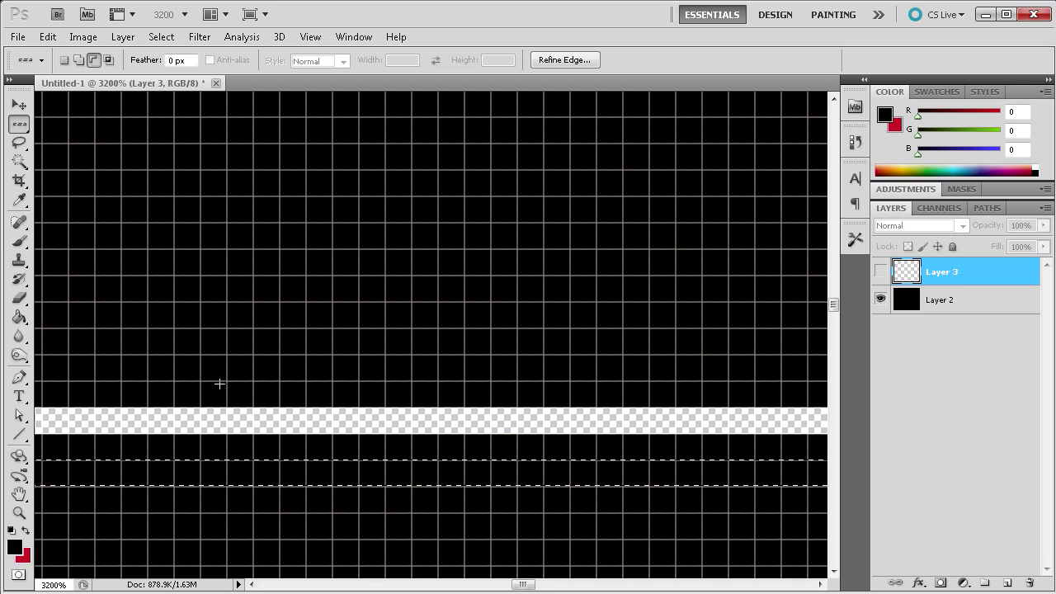
scroll(306, 377, "down", 5)
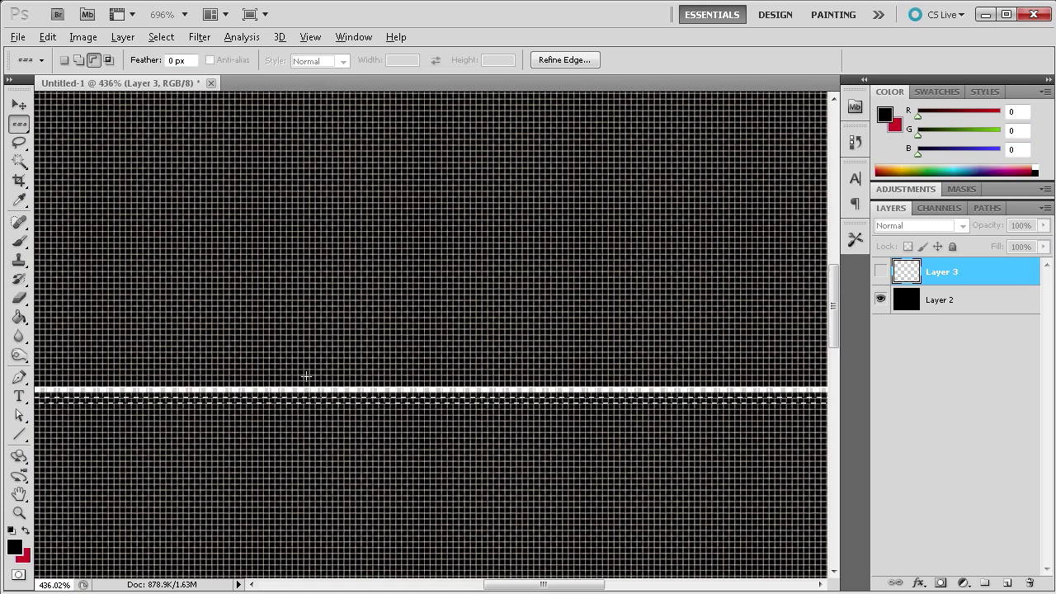
scroll(306, 377, "down", 3)
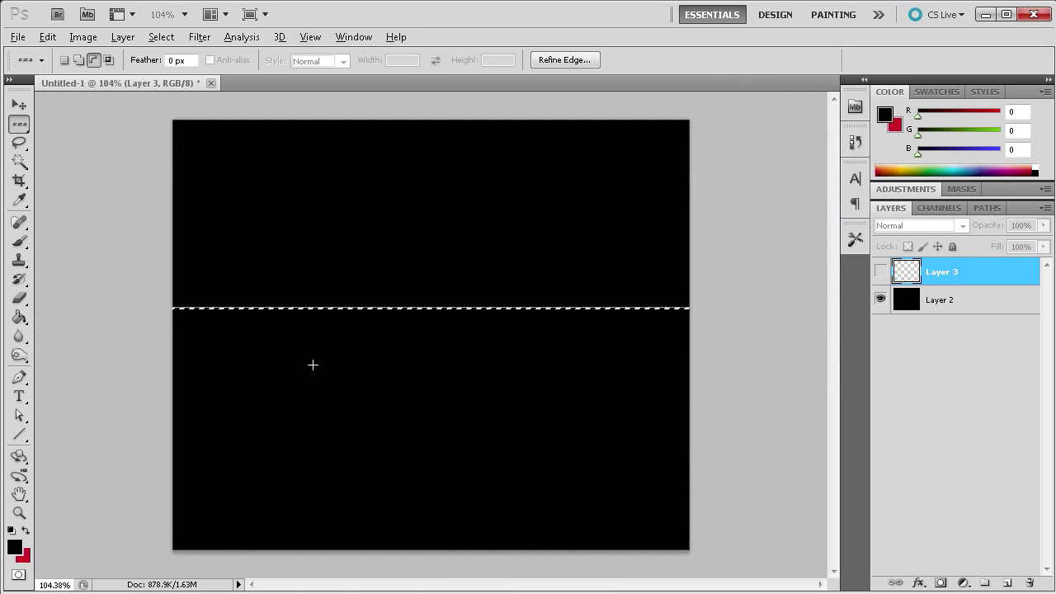
key("alt")
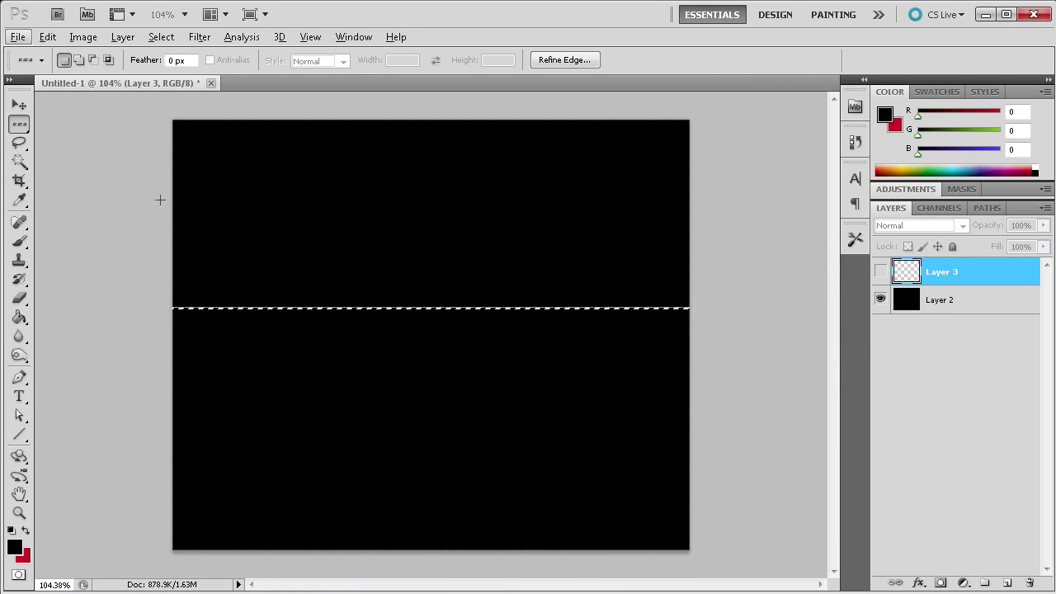
Place a one-pixel column selection, then return to Rectangular Marquee and deselect it.
right_click(19, 123)
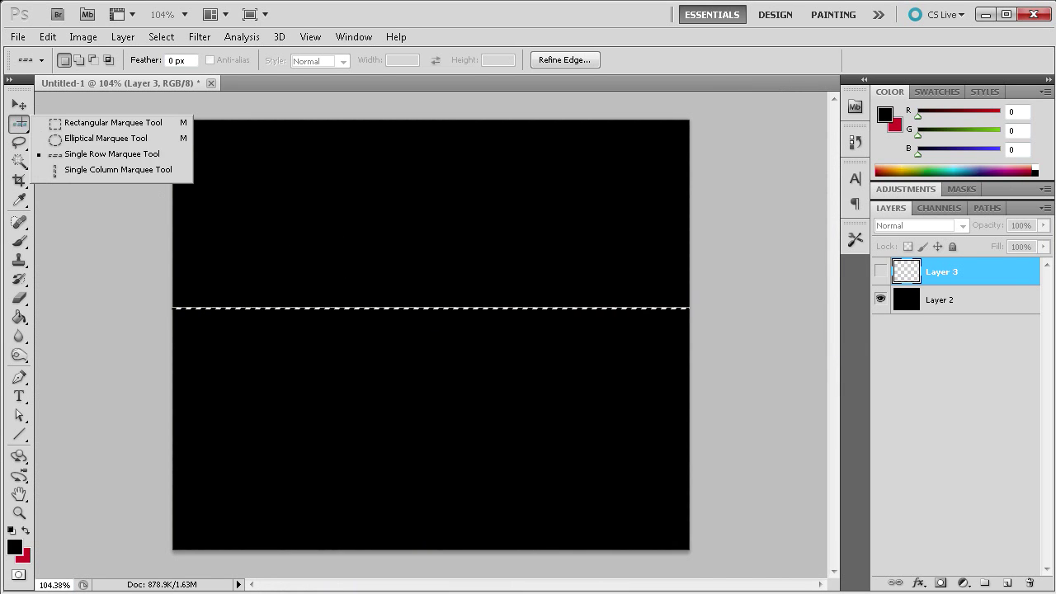
left_click(81, 171)
left_click(375, 183)
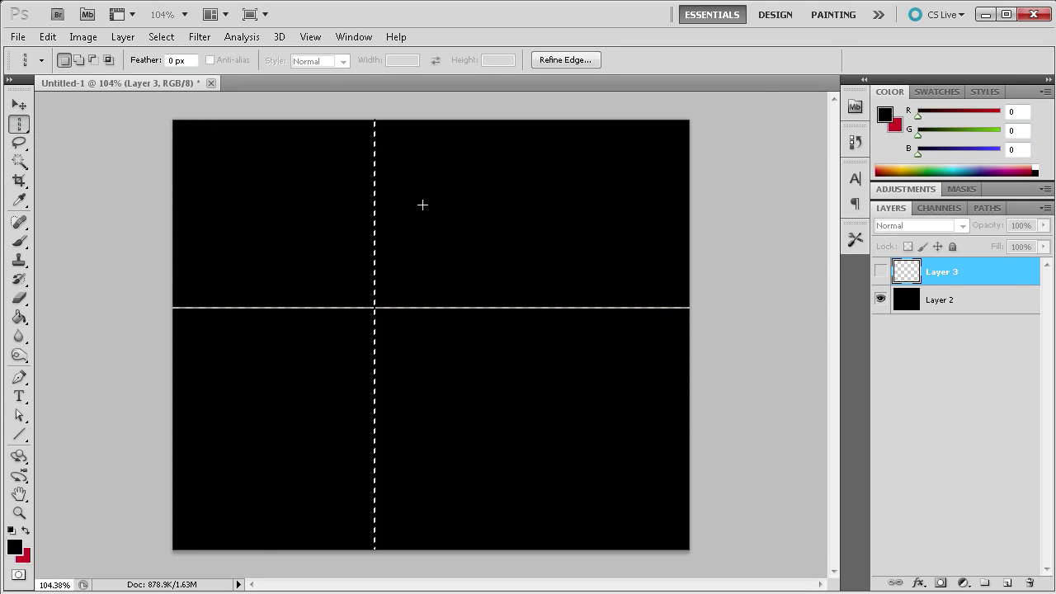
right_click(19, 123)
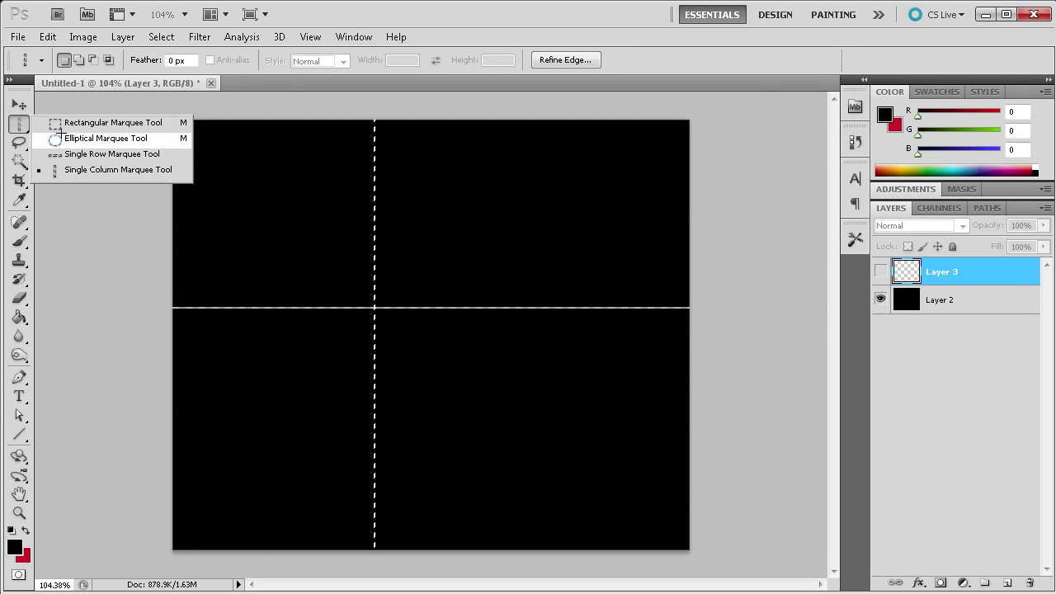
left_click(80, 123)
left_click(365, 208)
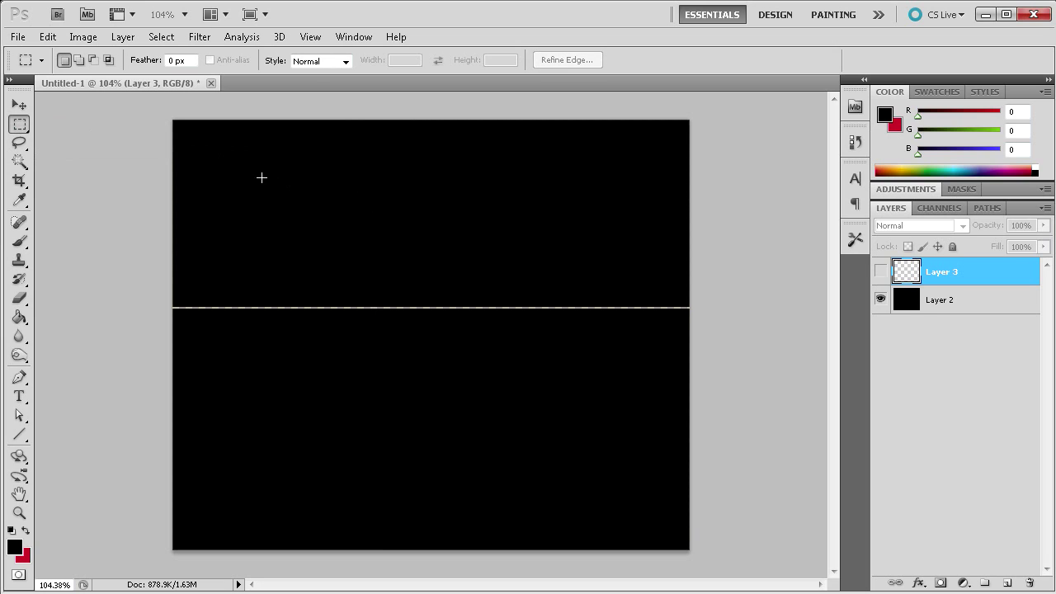
right_click(19, 124)
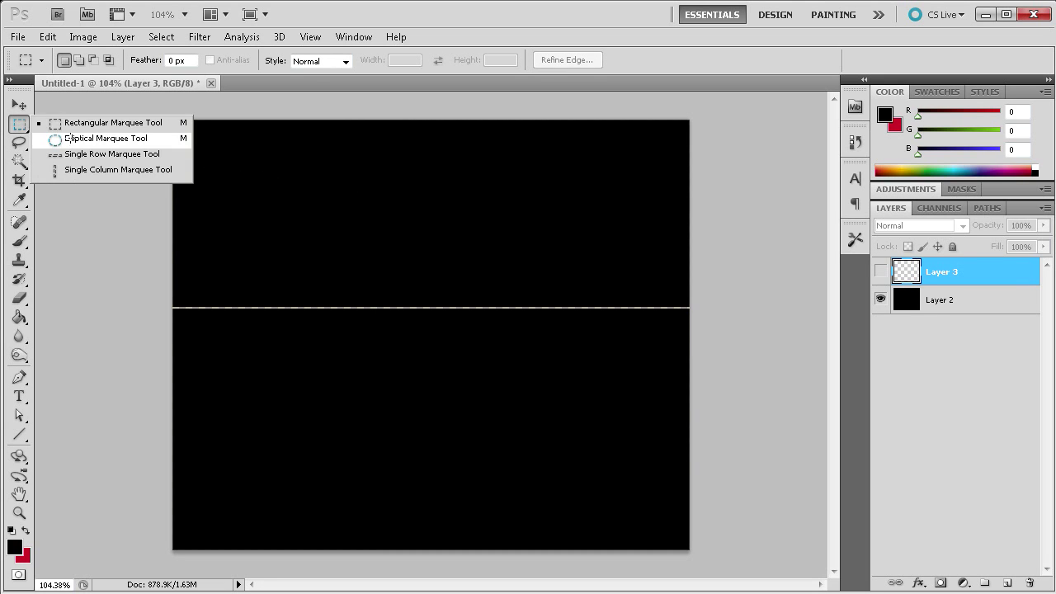
left_click(81, 123)
left_click_drag(255, 172, 547, 412)
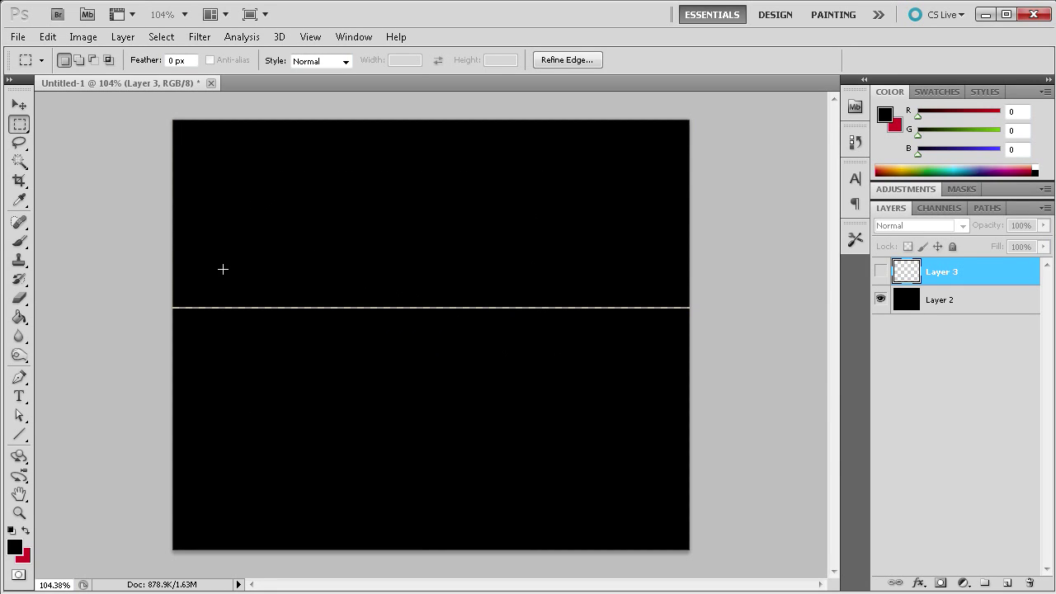
left_click_drag(456, 279, 456, 279)
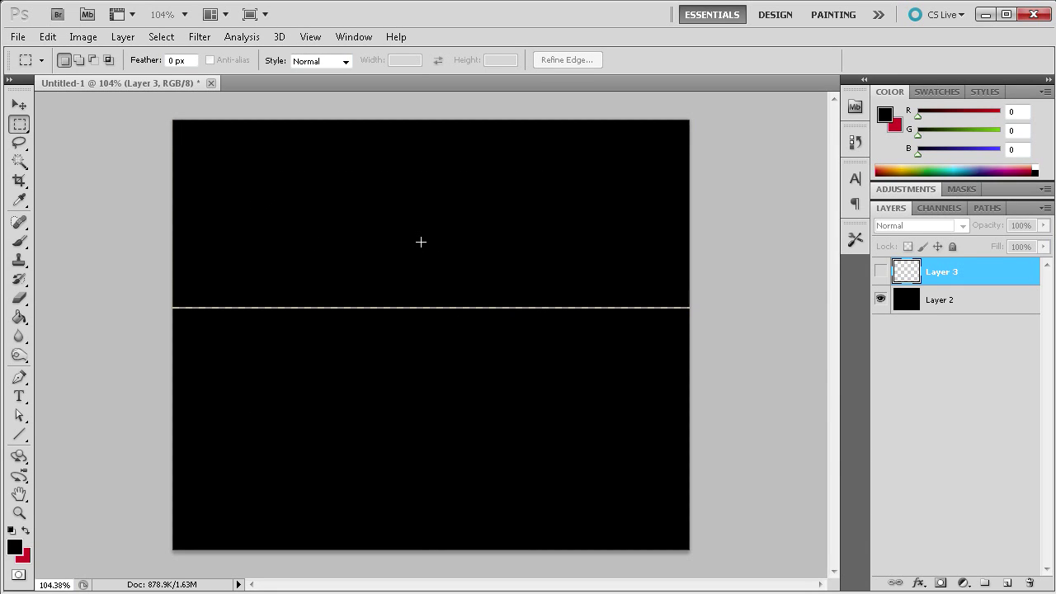
left_click(18, 124)
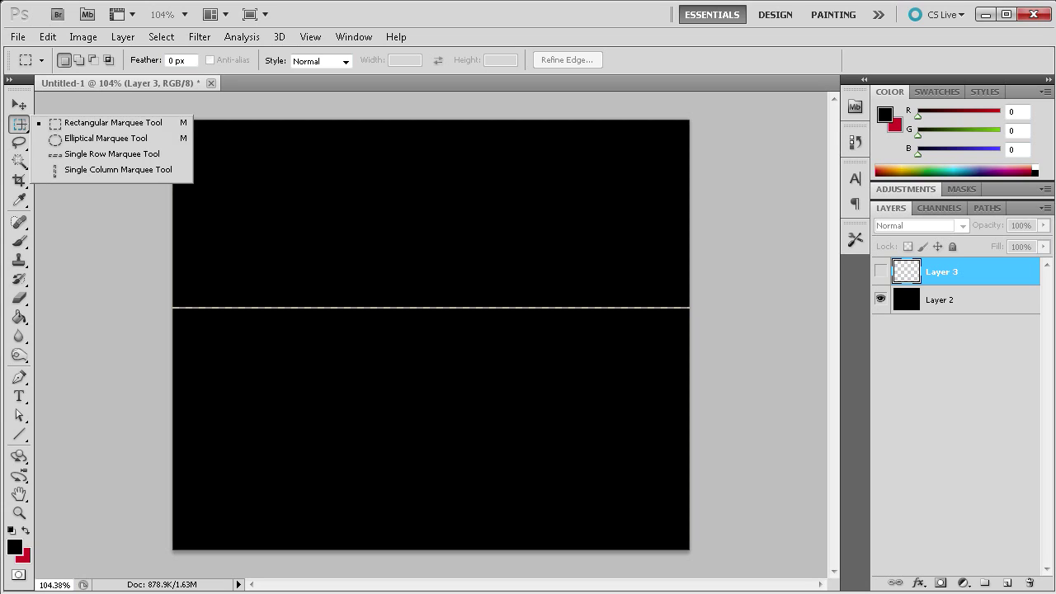
left_click(97, 125)
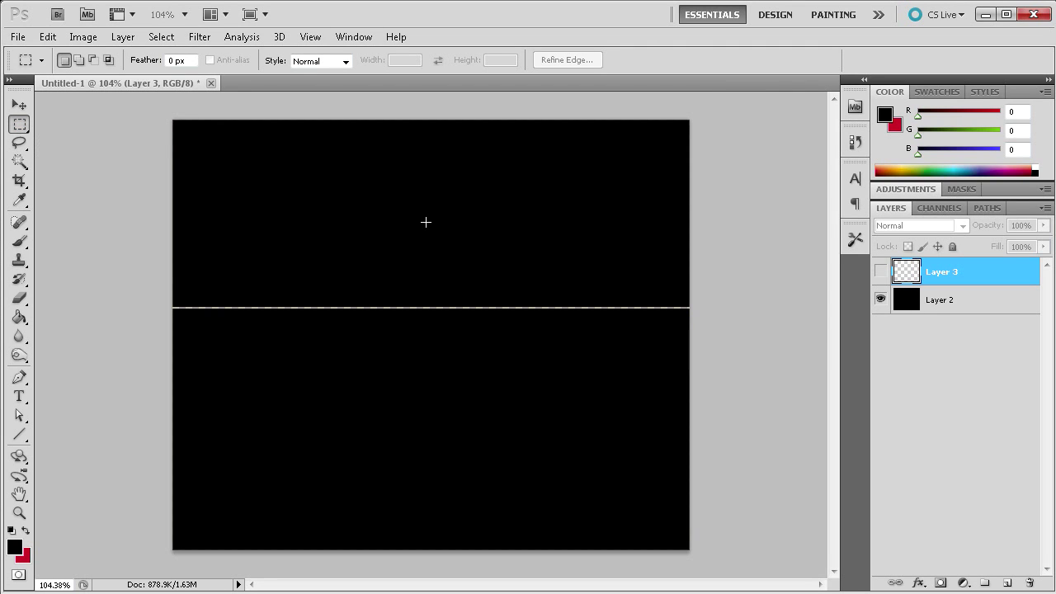